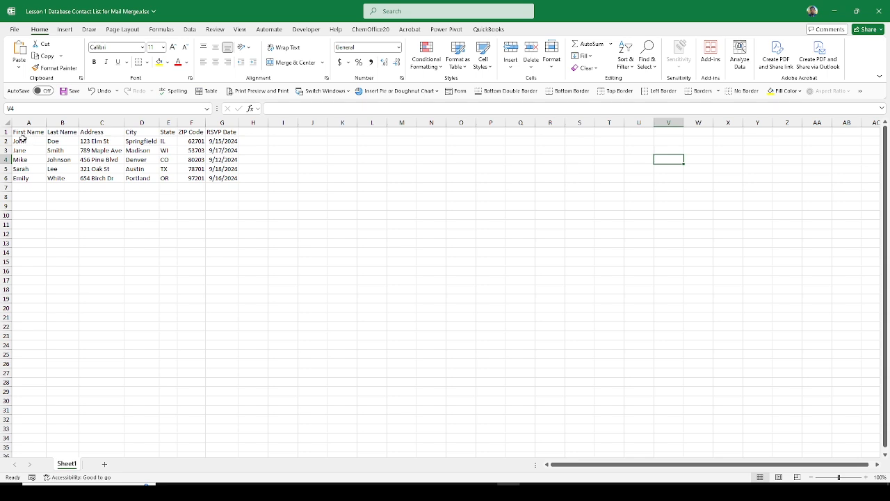
left_click_drag(23, 135, 218, 179)
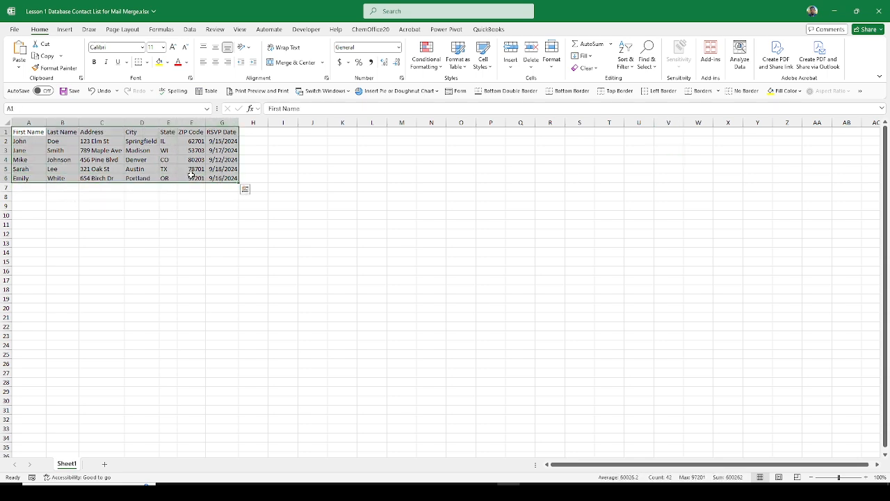
left_click(191, 177)
left_click_drag(25, 134, 226, 184)
left_click(232, 206)
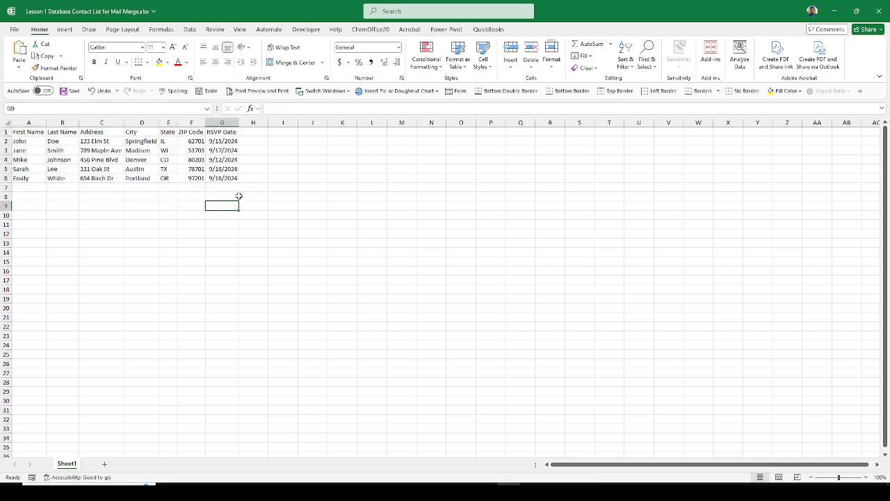
Add the column header Today in cell H1, beside the RSVP Date header
left_click(252, 132)
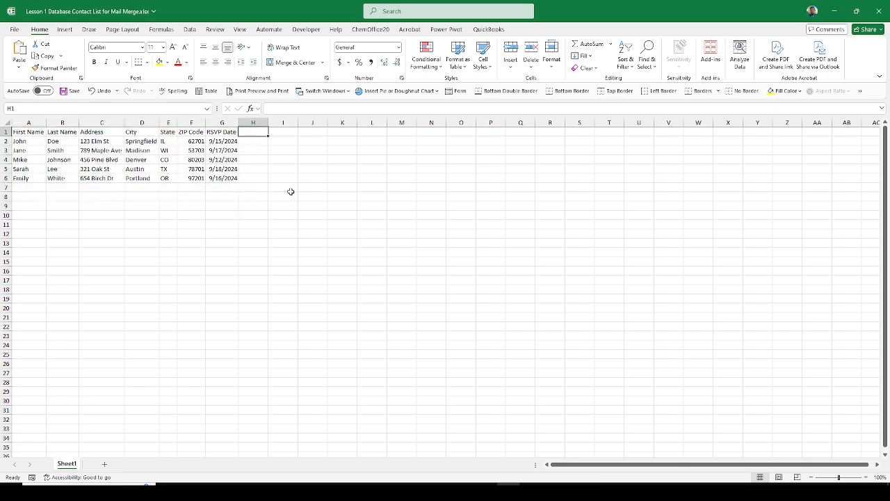
type("TOday")
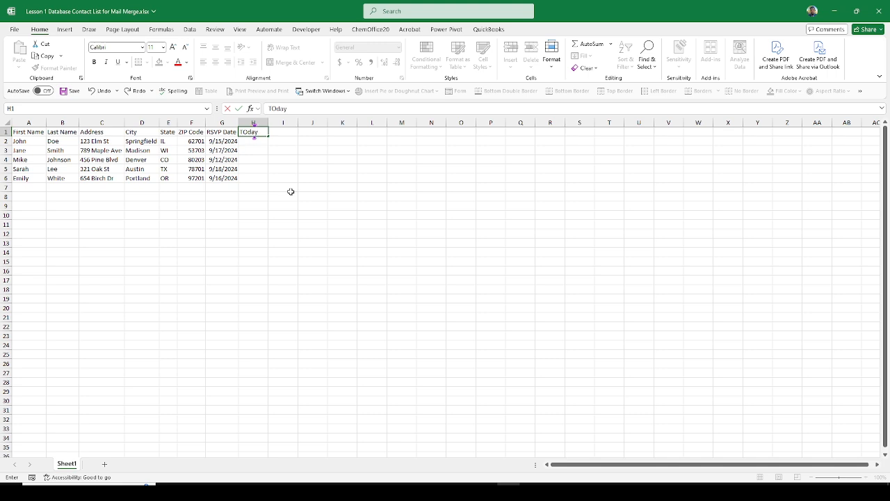
key("BackSpace")
key("BackSpace")
key("BackSpace")
key("BackSpace")
type("oda")
key("Return")
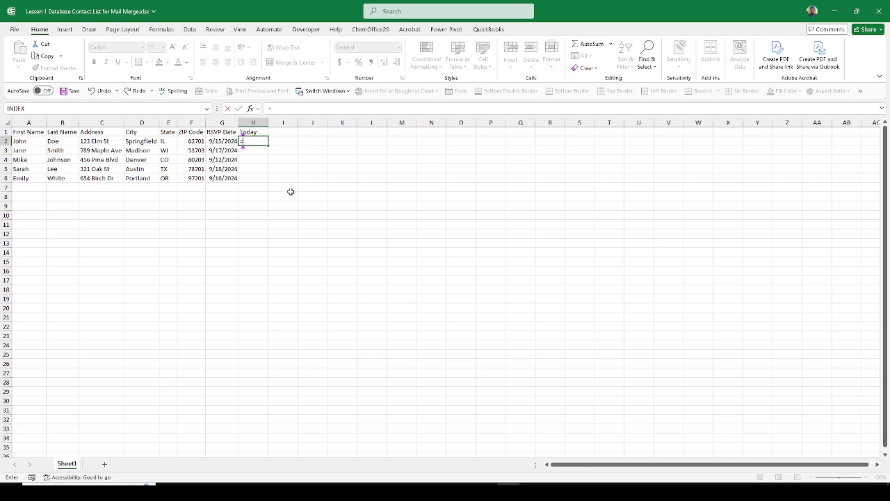
Enter the formula =TODAY() in cell H2 for the first contact
type("today")
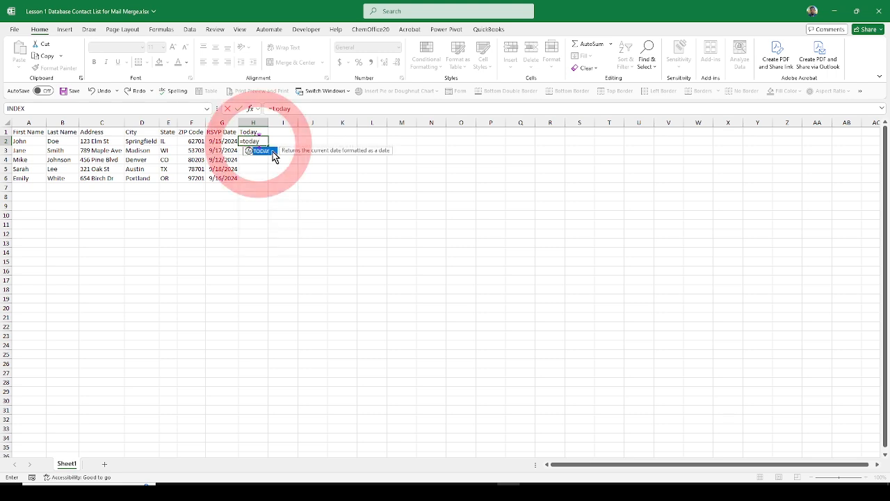
double_click(257, 155)
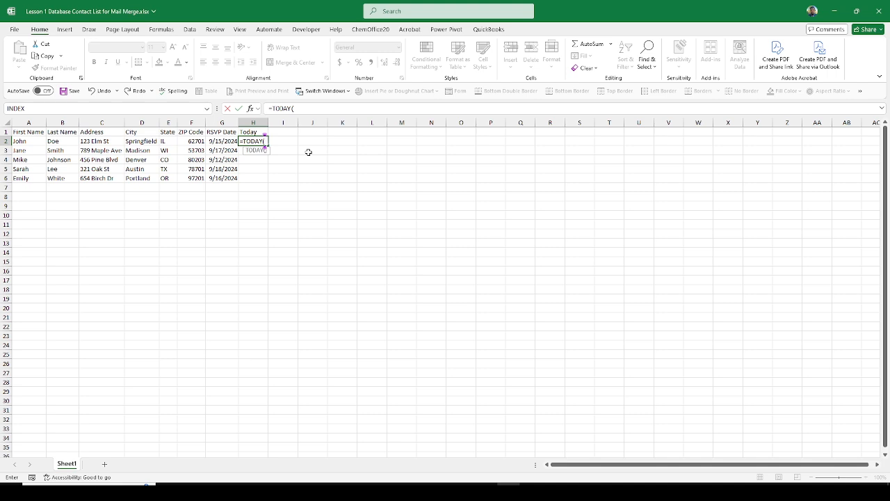
key("Return")
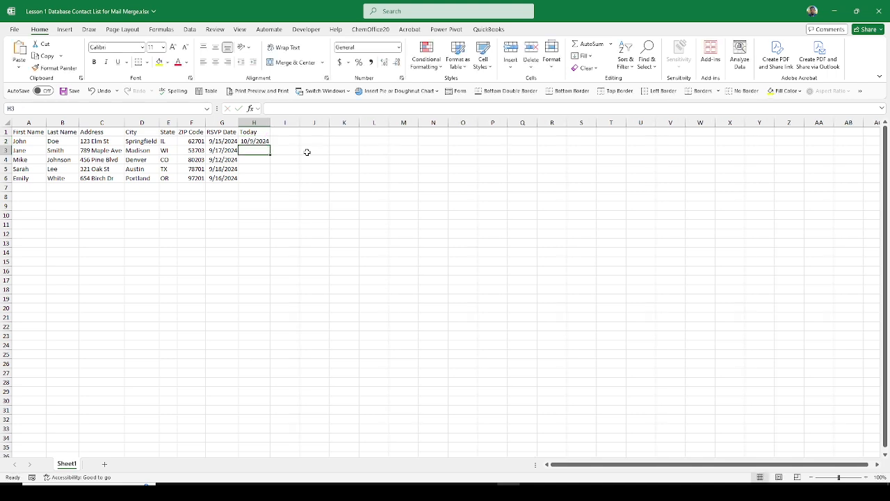
left_click(154, 143)
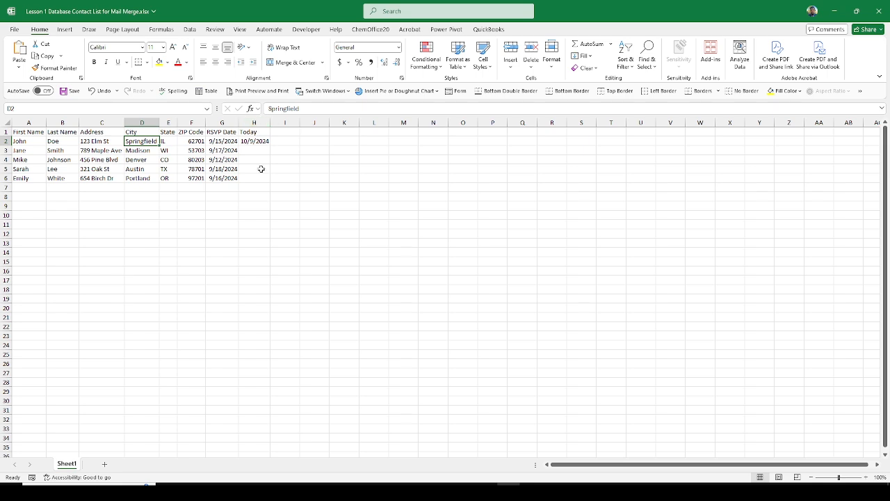
left_click(260, 169)
left_click(374, 177)
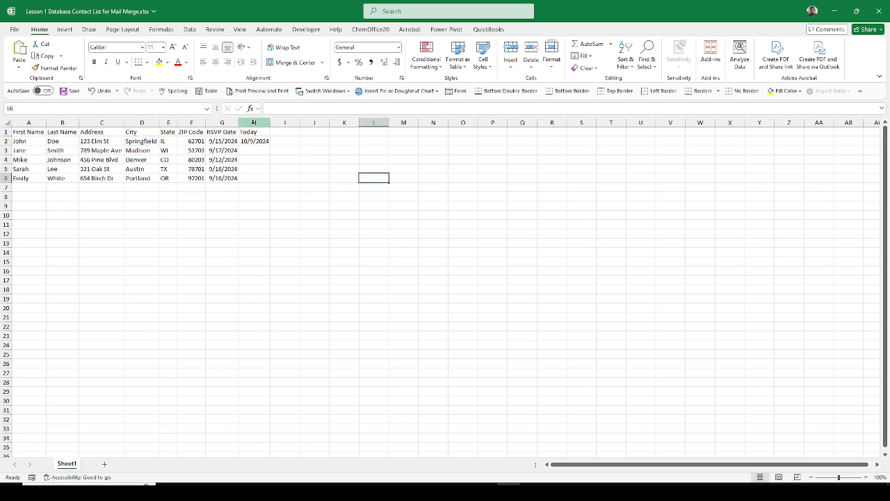
Delete the whole Today column H from the worksheet
left_click(255, 123)
right_click(256, 124)
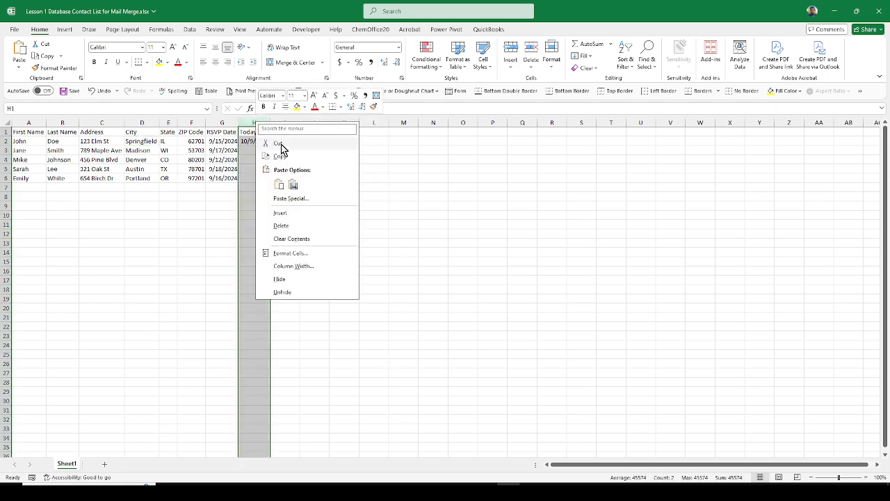
left_click(233, 175)
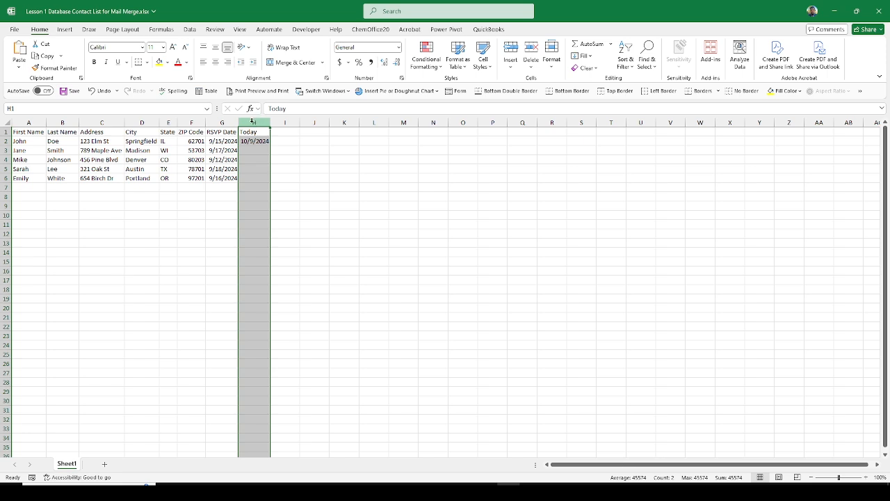
left_click(259, 122)
right_click(257, 127)
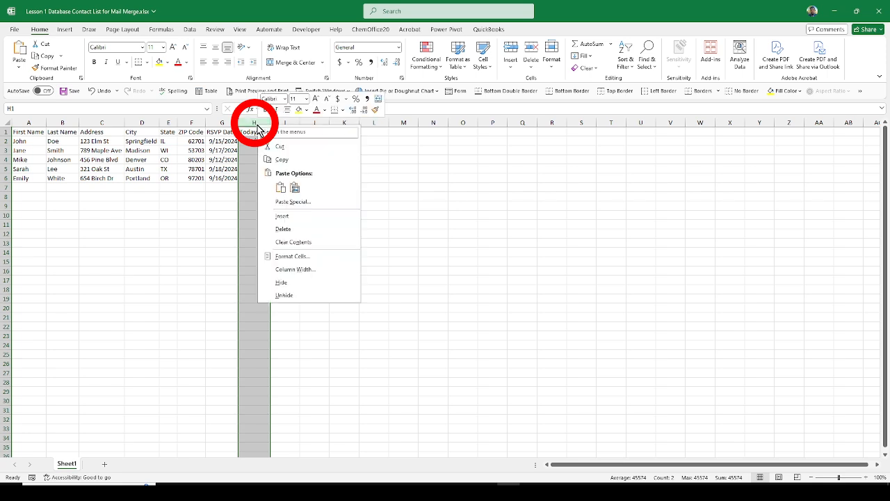
left_click(298, 230)
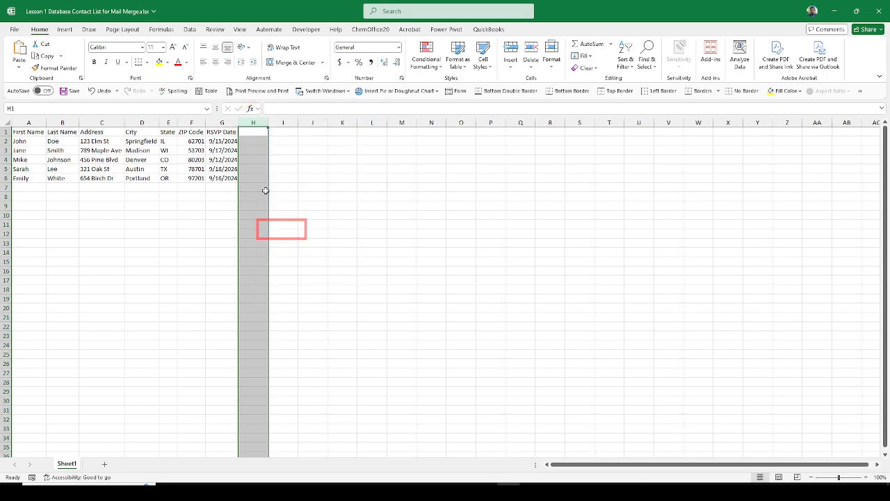
left_click(250, 195)
left_click(66, 169)
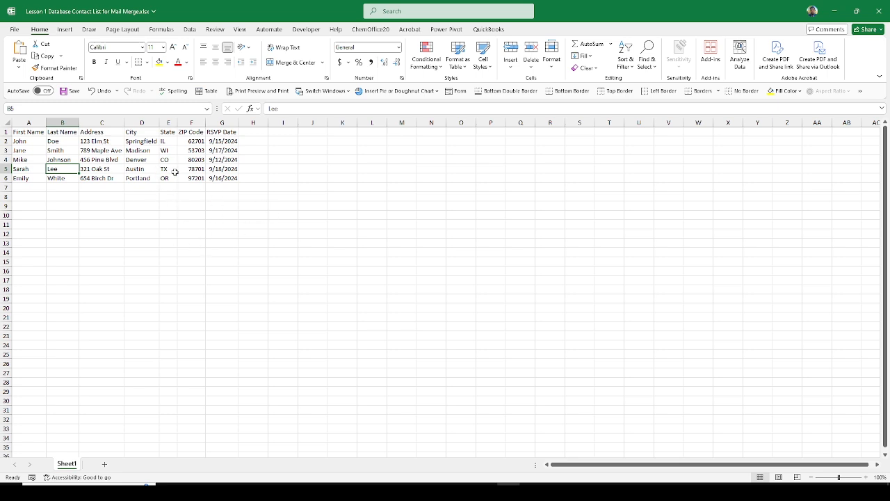
left_click(131, 206)
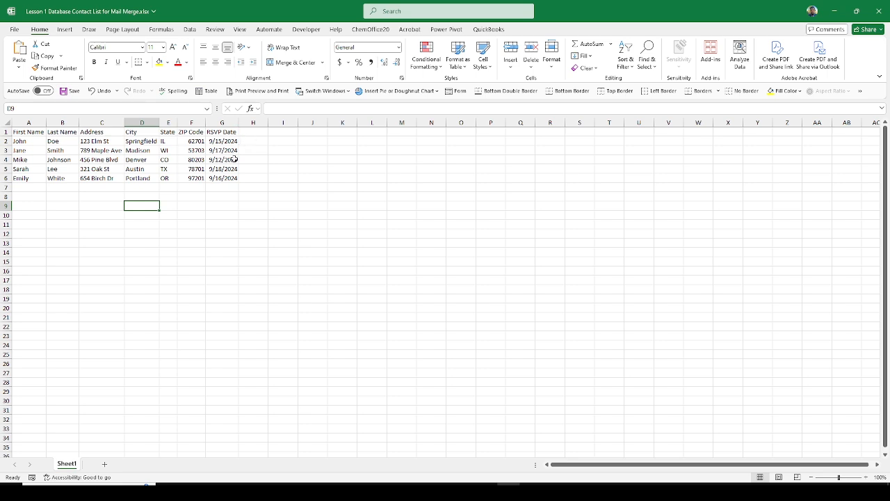
left_click(102, 155)
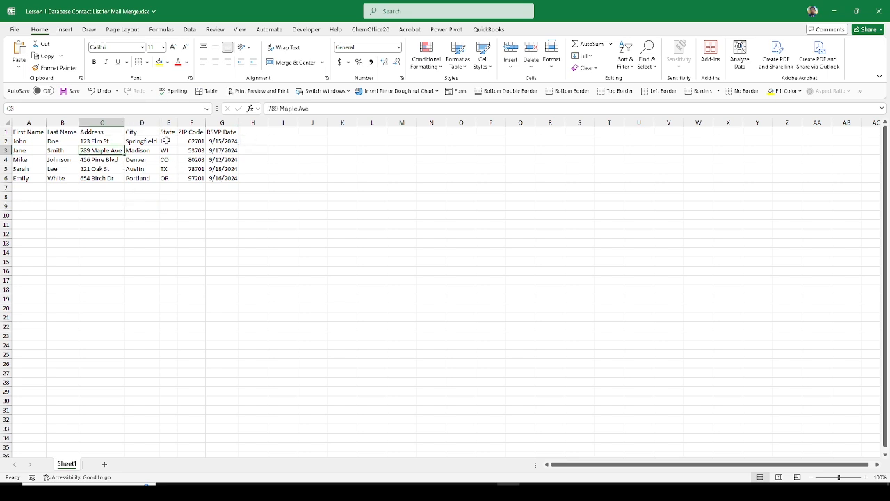
left_click(121, 158)
left_click(91, 147)
left_click(60, 159)
left_click(105, 169)
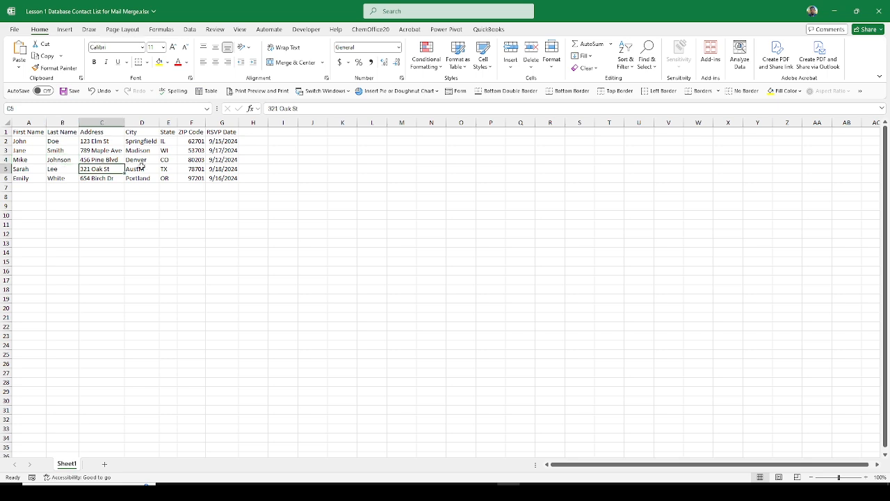
left_click(156, 160)
left_click(119, 142)
Convert the contact list in range A1:G6 into a table with headers
left_click(89, 160)
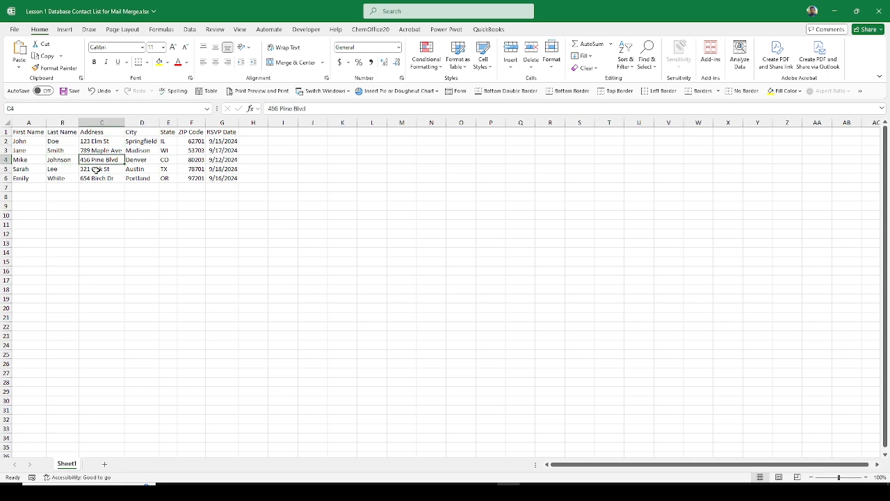
key("ctrl+t")
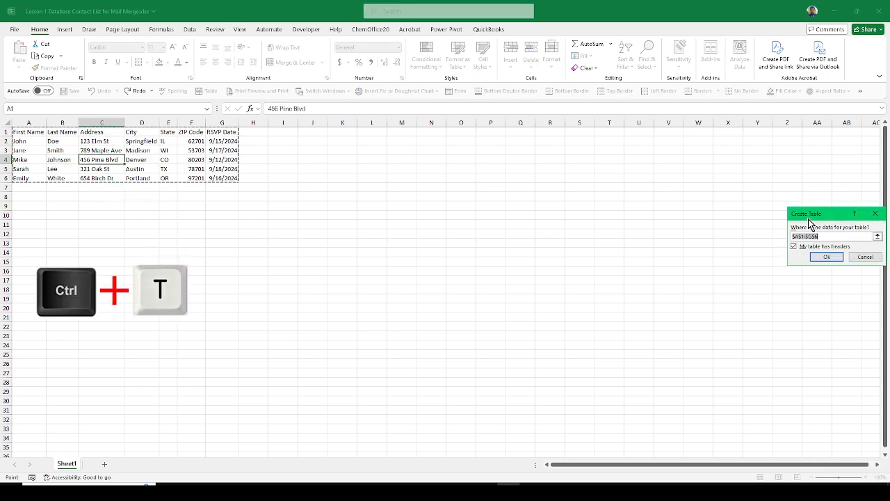
left_click_drag(812, 217, 277, 143)
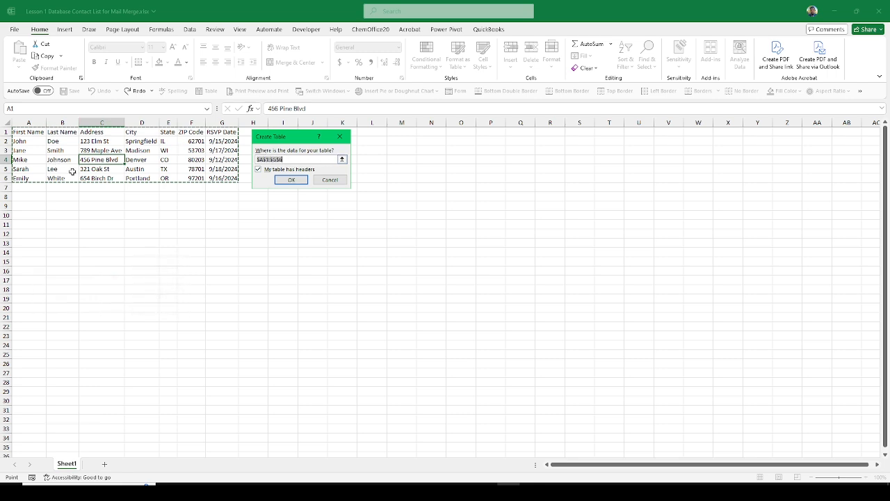
left_click(296, 180)
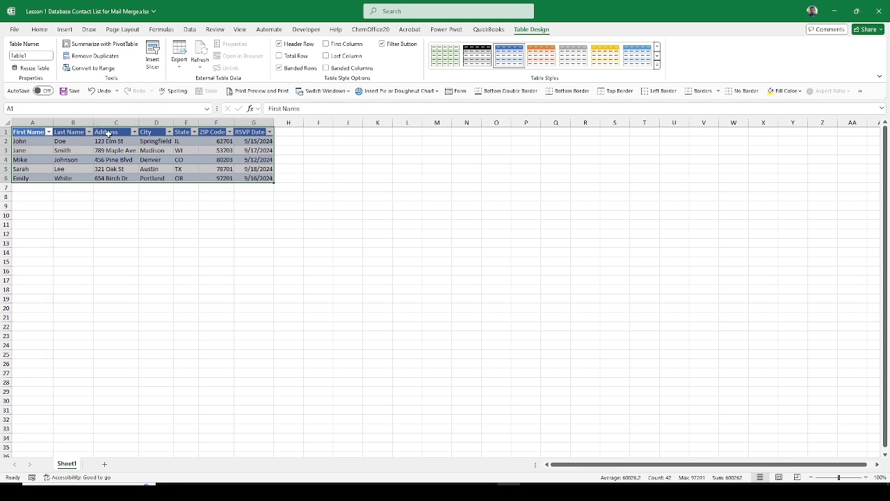
left_click(187, 205)
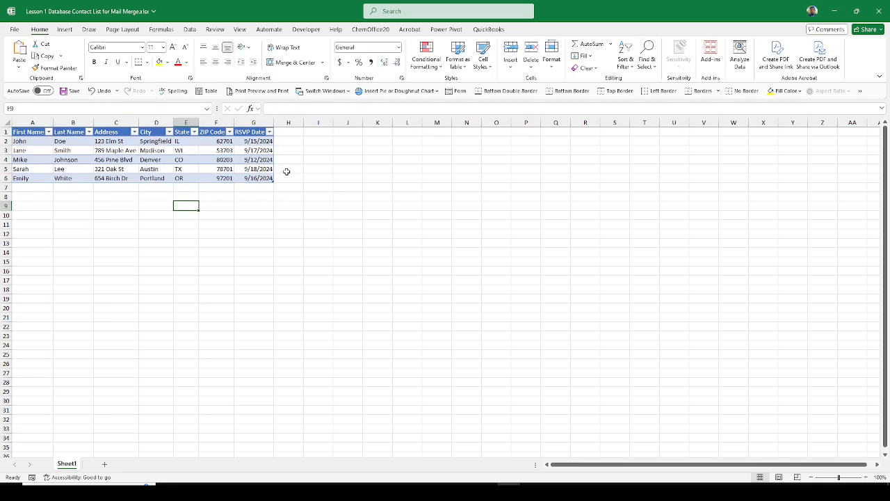
Add a column headed Today to the table, directly after the RSVP Date column
left_click(283, 131)
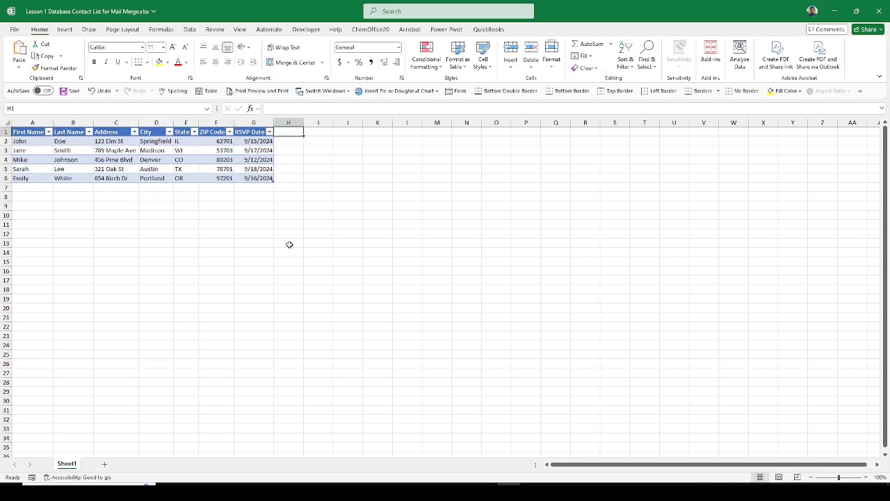
type("Today")
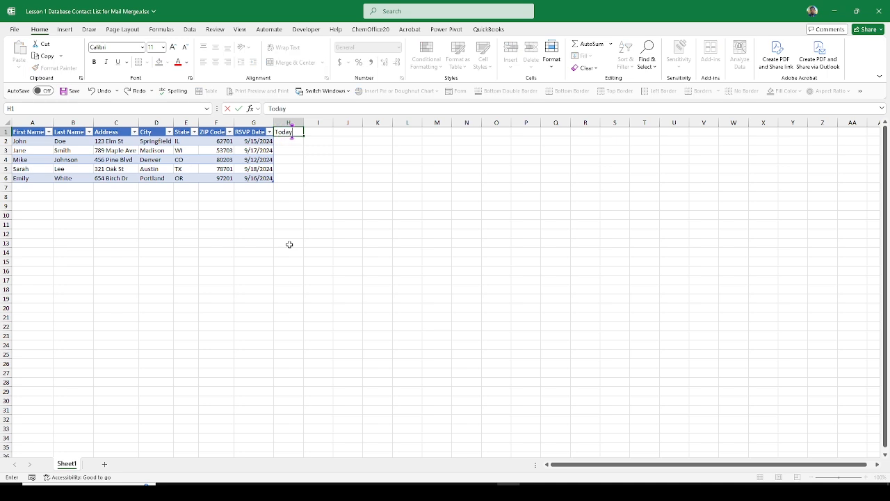
key("Return")
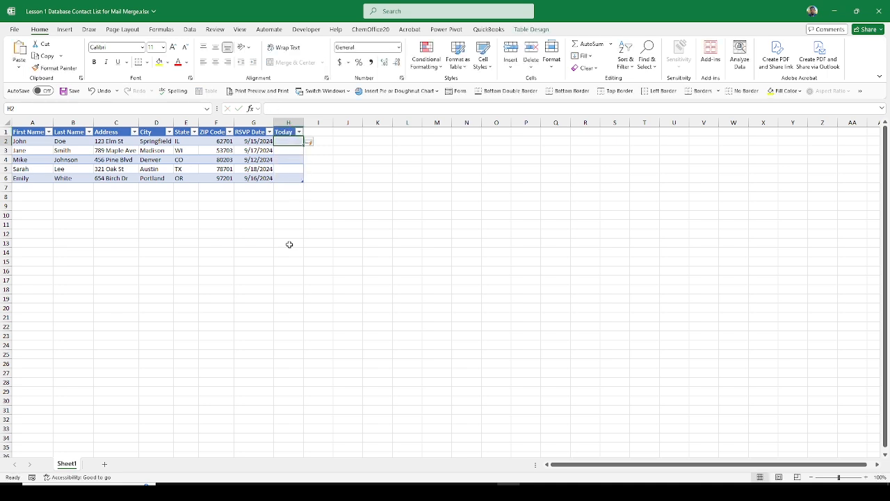
left_click(292, 208)
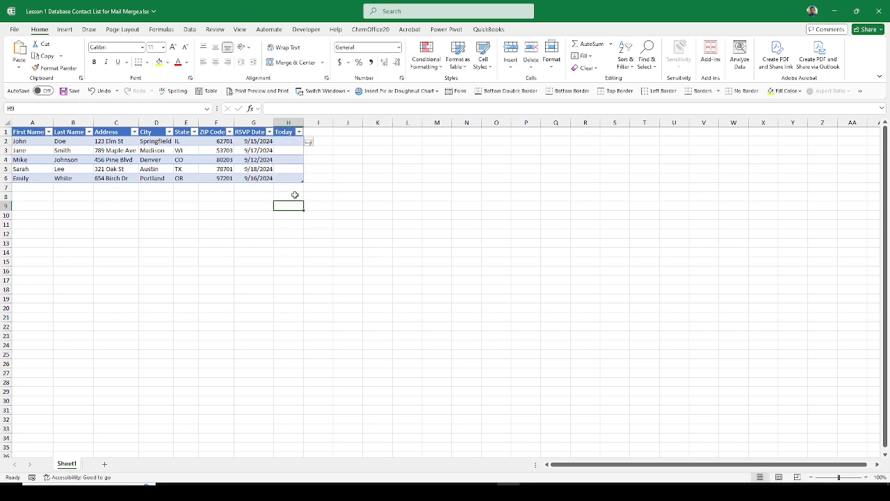
Fill the table's Today column with the formula =TODAY(), starting in cell H2
left_click(284, 141)
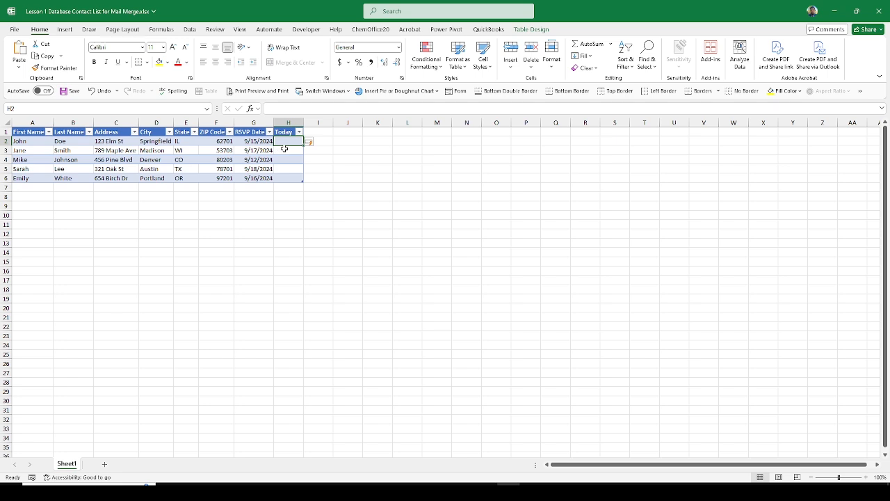
type("=today")
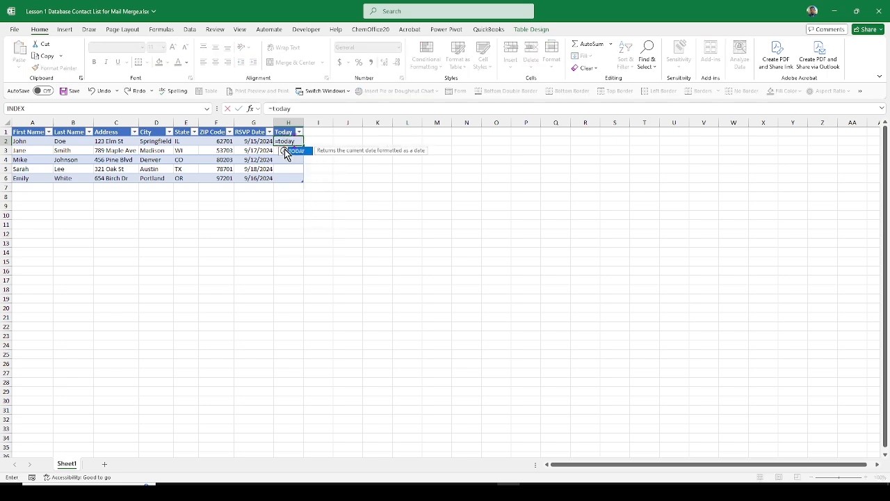
key("Tab")
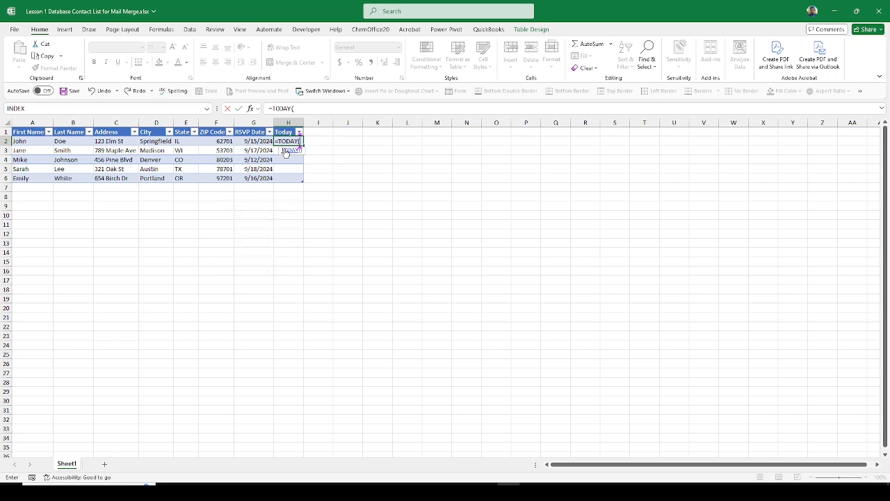
key("Return")
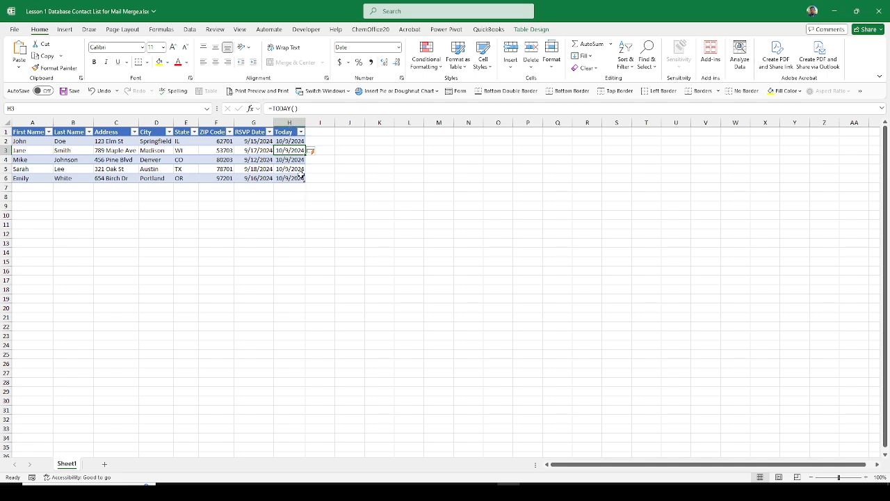
Check the Today column's formula in each contact row, from H2 to H6
left_click(293, 141)
left_click(292, 150)
left_click(292, 159)
left_click(293, 169)
left_click(292, 178)
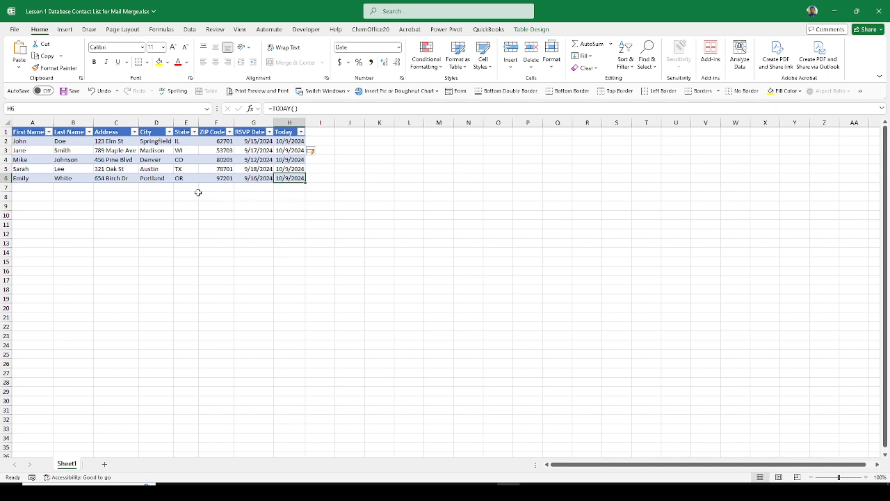
left_click(43, 178)
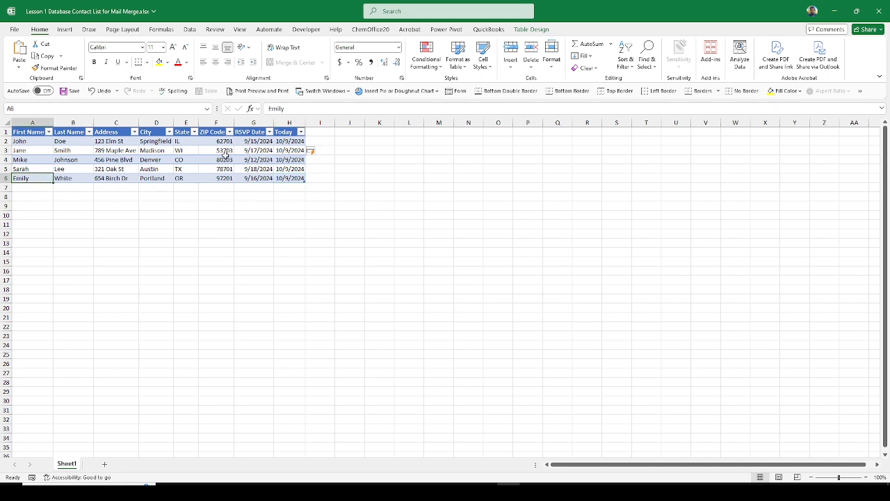
Save the contact list workbook and close it
left_click(70, 93)
left_click(880, 15)
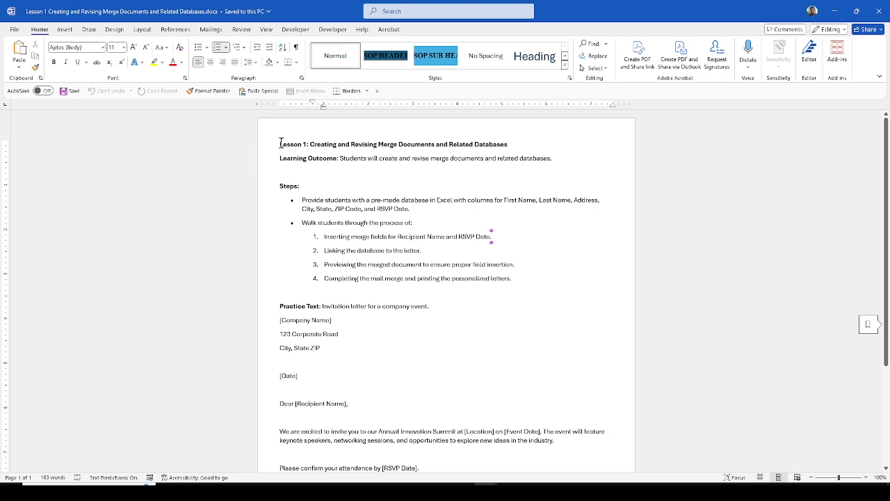
Review the lesson steps and the practice invitation letter in the Word merge document
left_click_drag(281, 143, 369, 278)
left_click(434, 313)
scroll(409, 321, "down", 1)
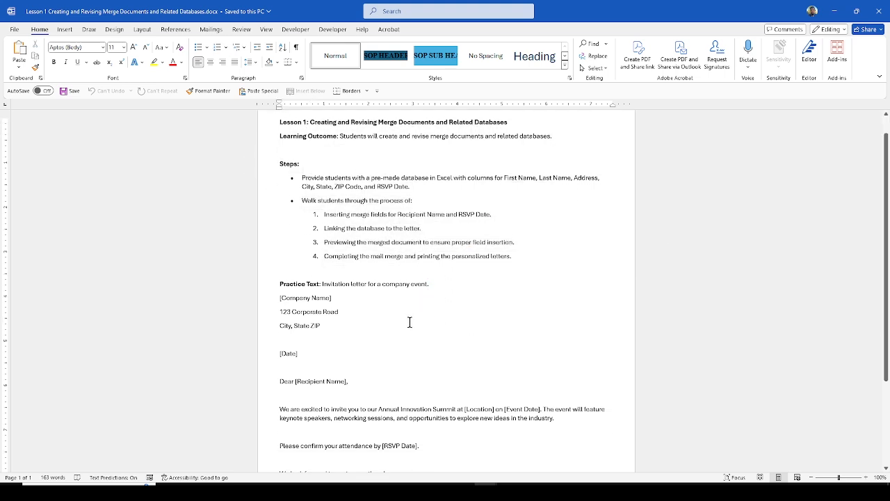
scroll(410, 322, "down", 3)
scroll(410, 320, "up", 3)
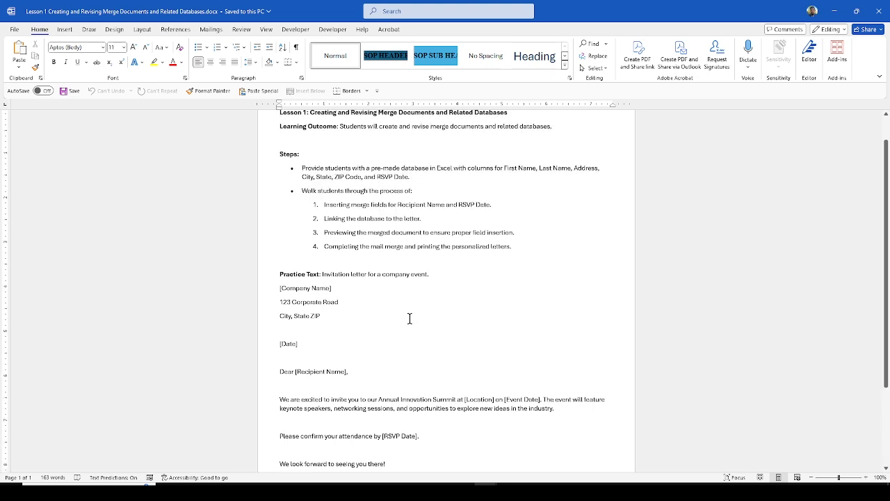
scroll(409, 318, "up", 1)
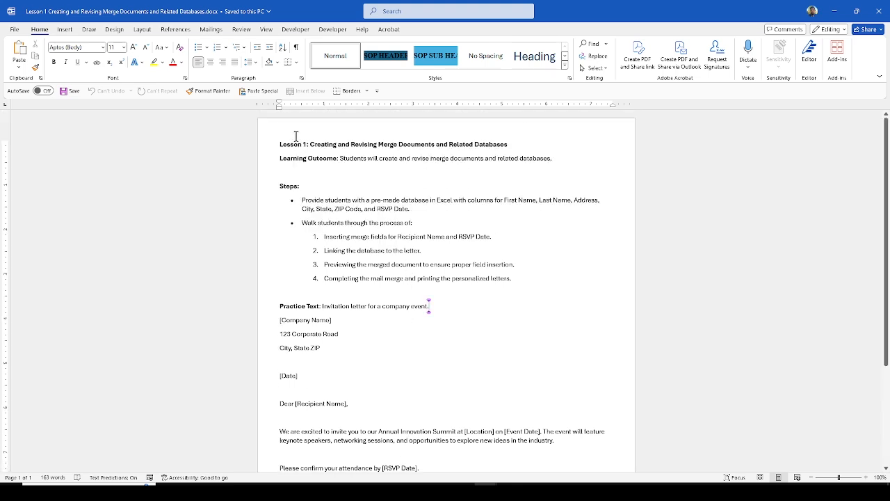
scroll(424, 251, "down", 5)
scroll(425, 250, "up", 4)
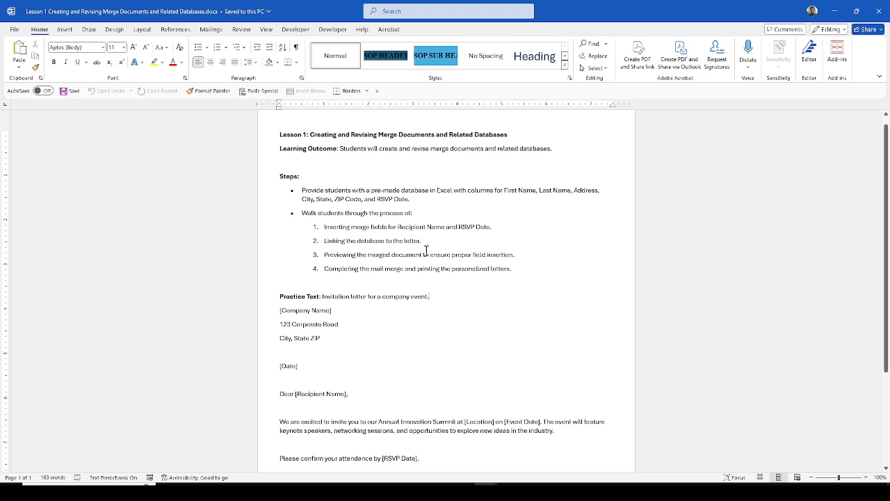
scroll(426, 251, "down", 3)
scroll(425, 250, "up", 4)
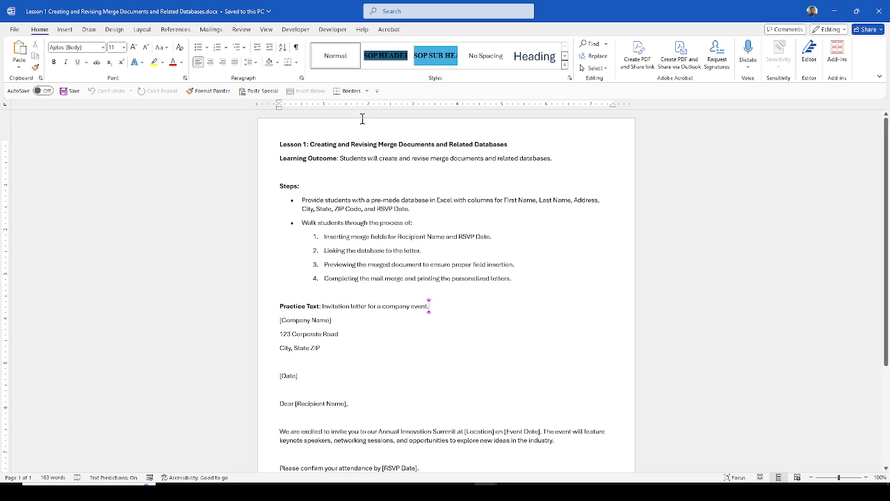
Open the lesson document's header for editing and copy the whole header table from Template for Assignments.docx
double_click(322, 132)
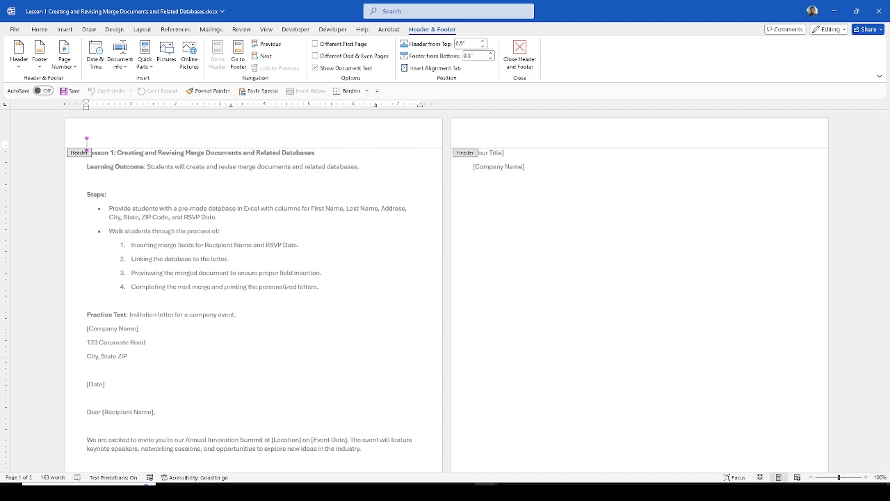
left_click_drag(0, 164, 673, 122)
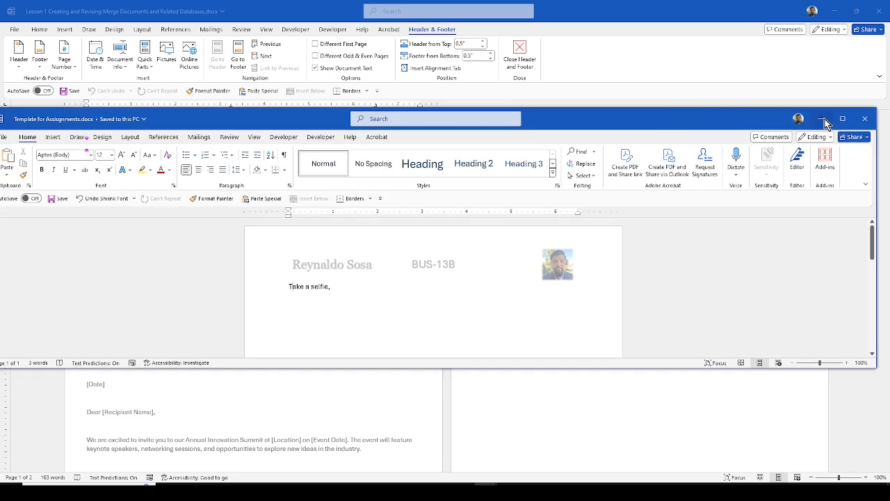
left_click(844, 119)
left_click(525, 198)
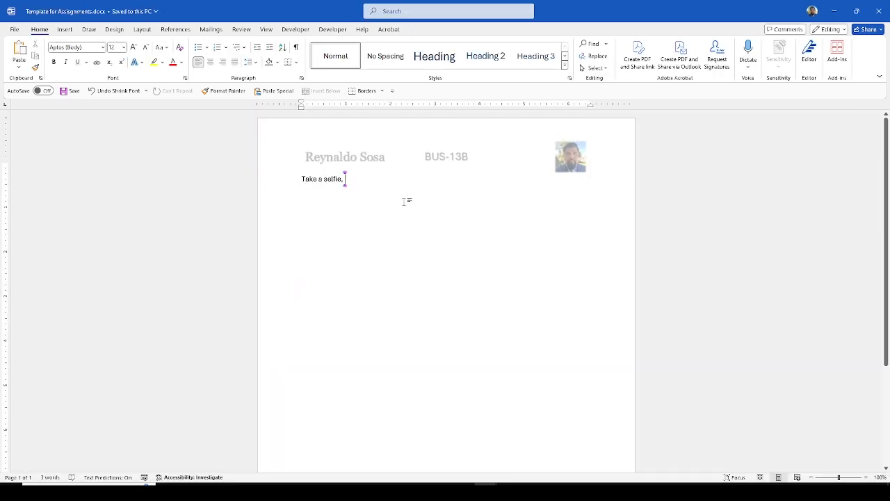
double_click(297, 154)
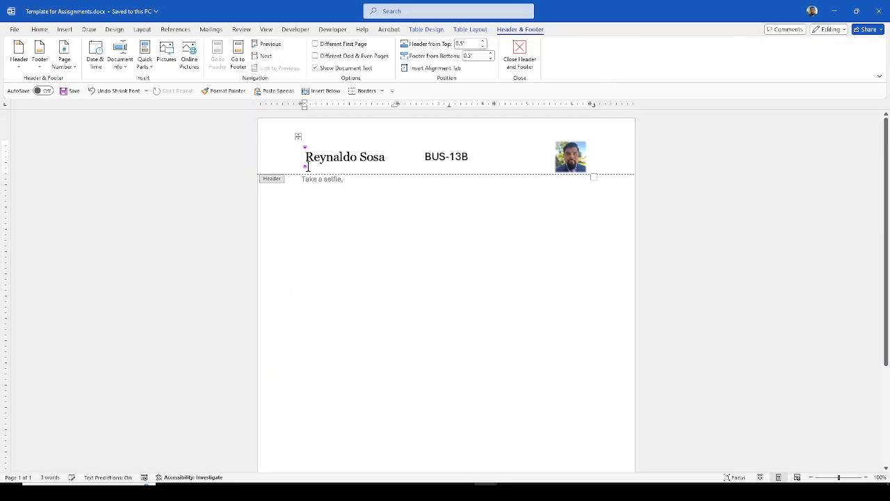
left_click(299, 138)
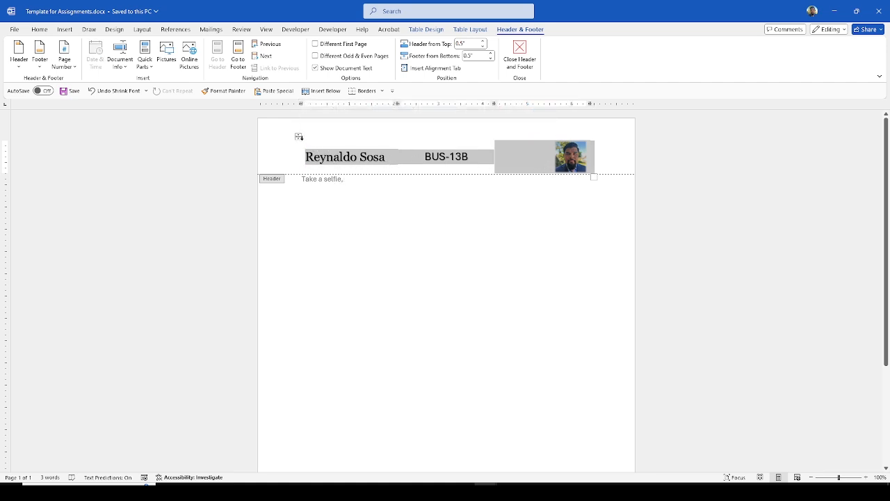
key("ctrl+c")
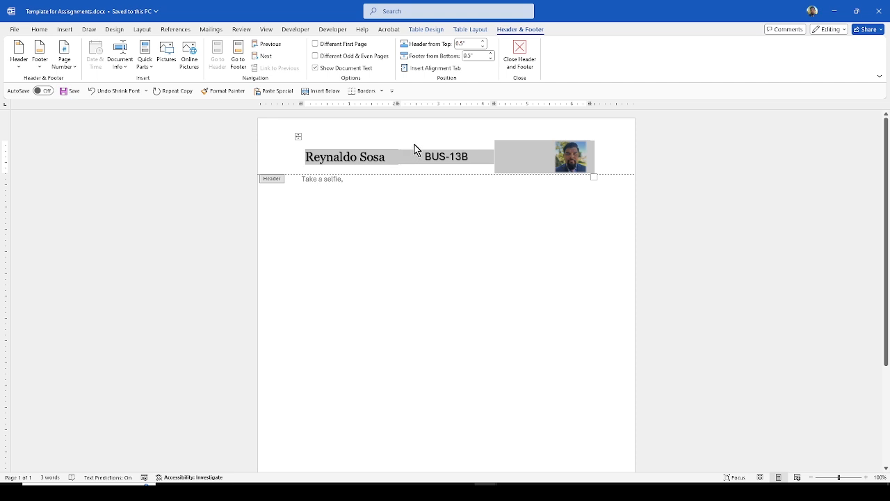
Paste the copied table into the lesson document's header and give the first page a different header
key("alt+Tab")
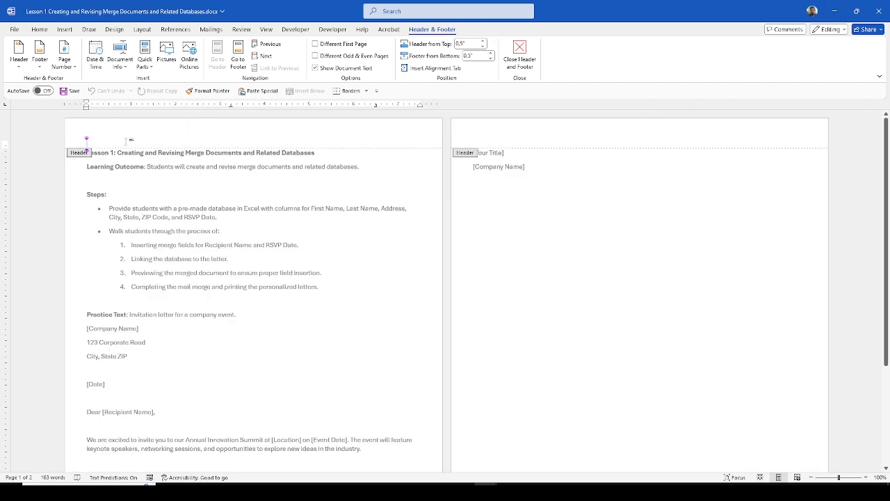
key("ctrl+v")
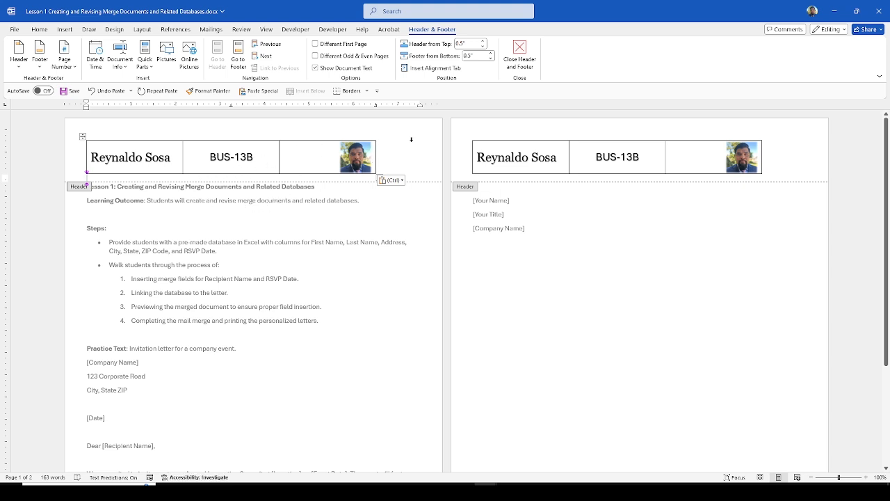
left_click(316, 45)
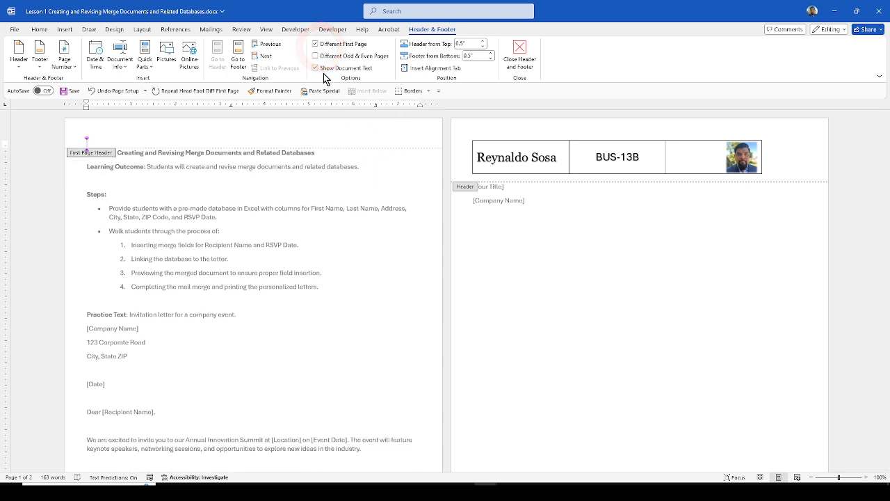
Clear the contents of the second page's header table and delete the whole table
left_click(474, 157)
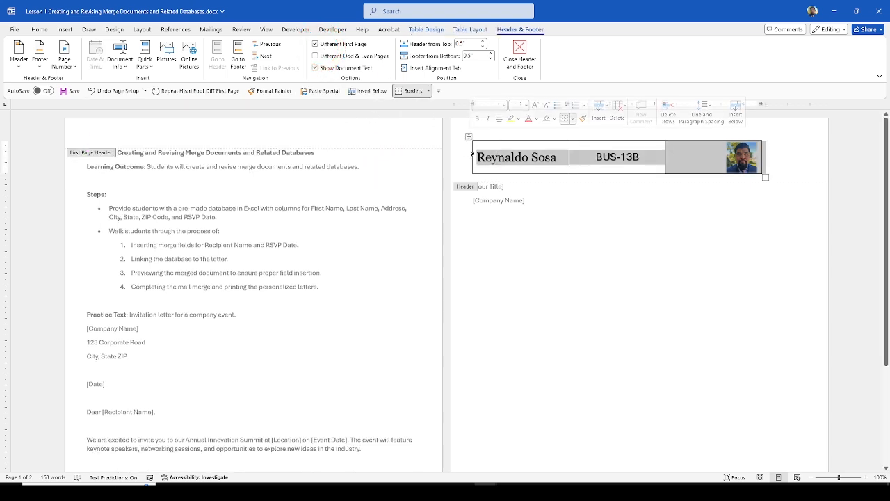
key("Delete")
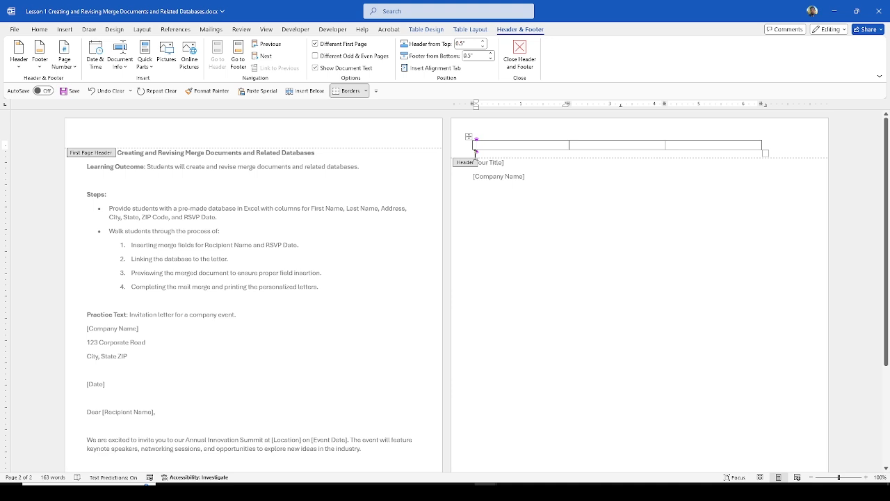
left_click(469, 137)
right_click(469, 137)
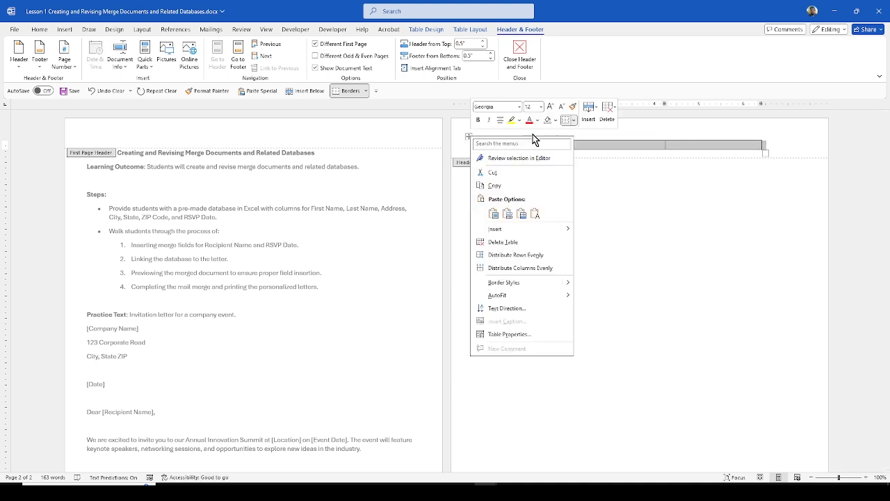
left_click(610, 114)
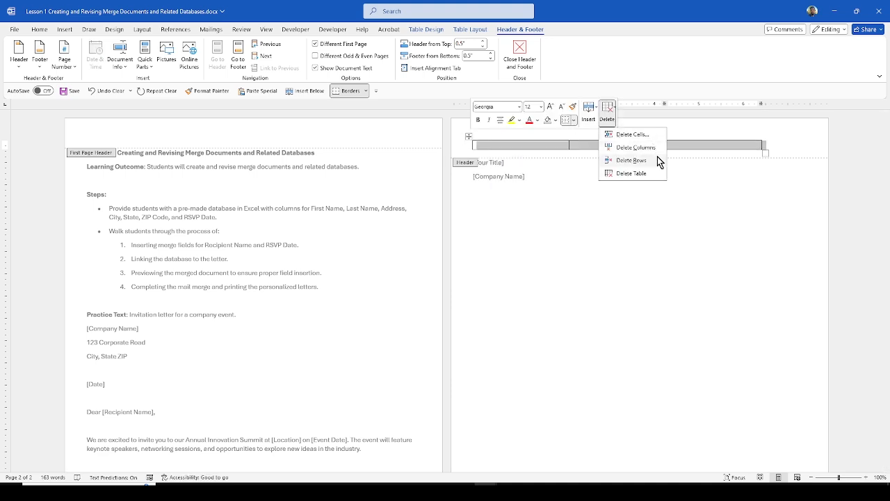
left_click(631, 173)
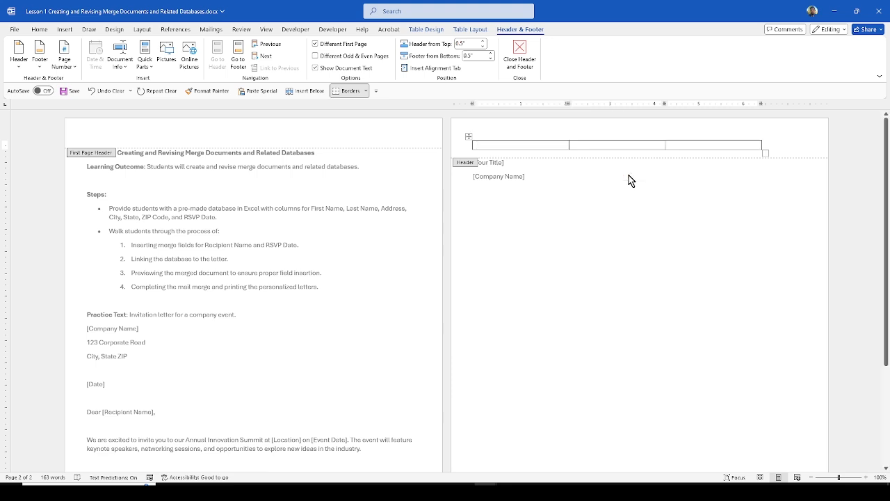
Paste the copied table into the first-page header, remove all its borders and return to the document body
left_click(115, 136)
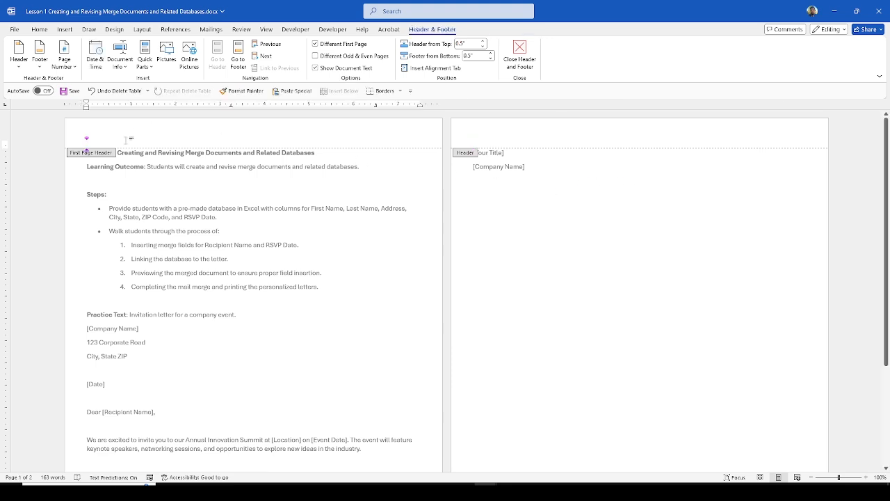
key("ctrl+v")
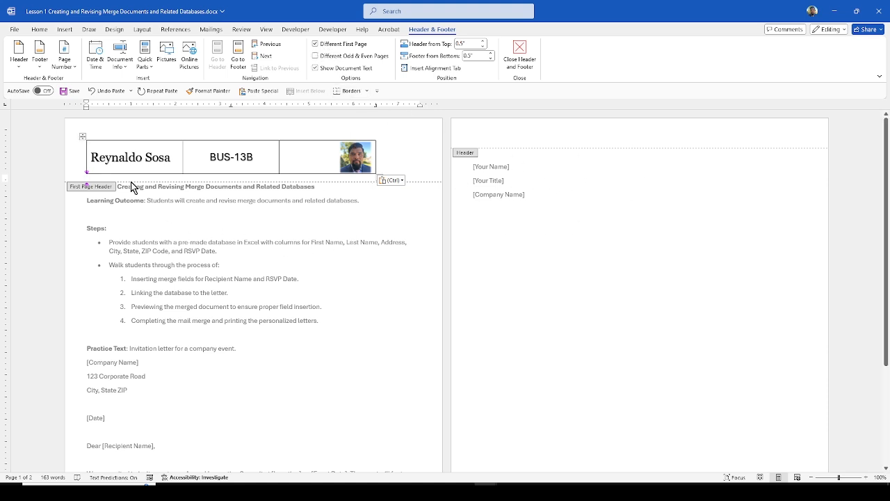
left_click(82, 136)
right_click(82, 136)
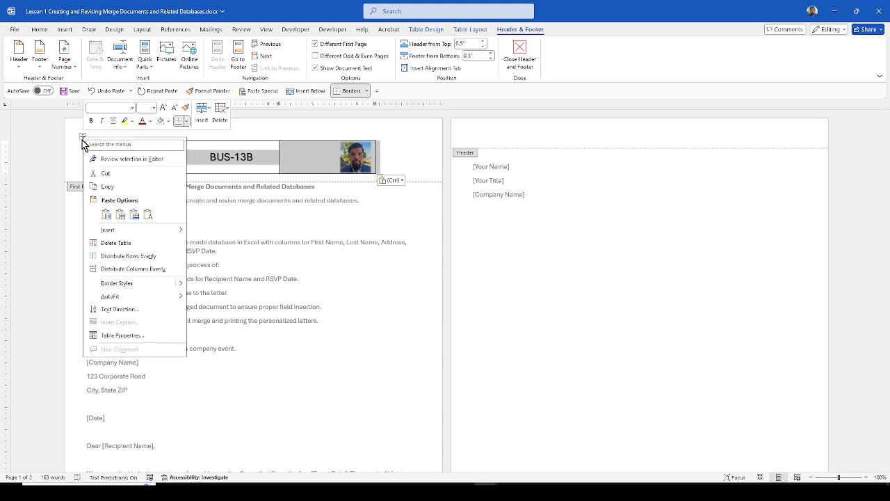
key("Escape")
right_click(84, 140)
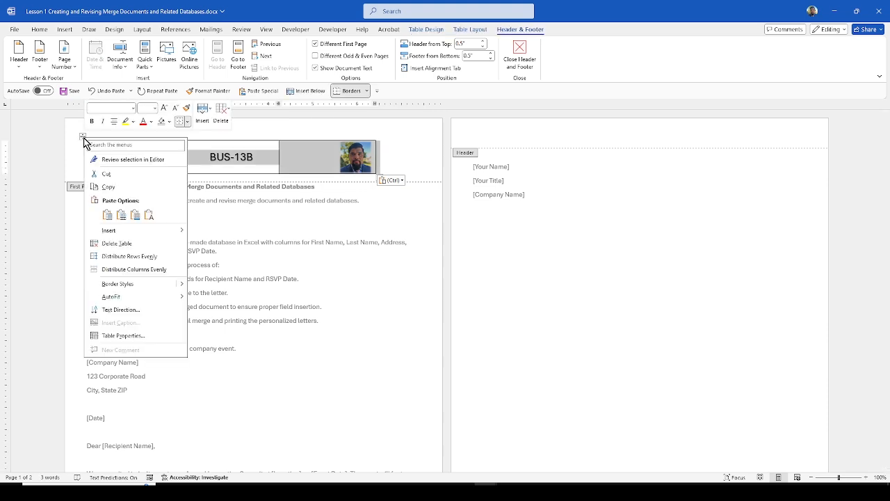
mouse_move(135, 230)
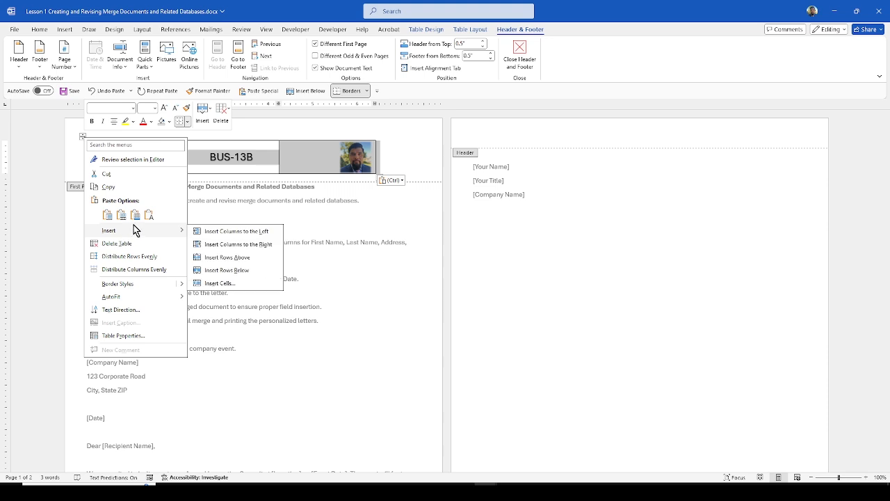
left_click(187, 122)
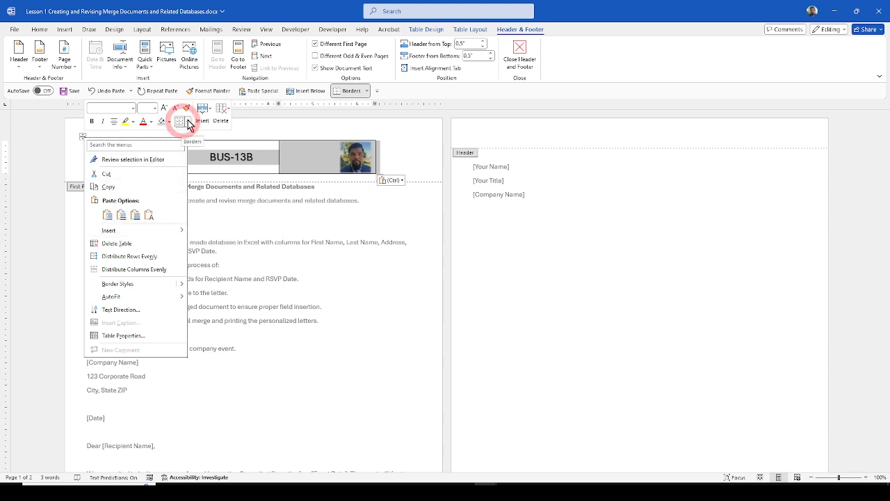
left_click(205, 188)
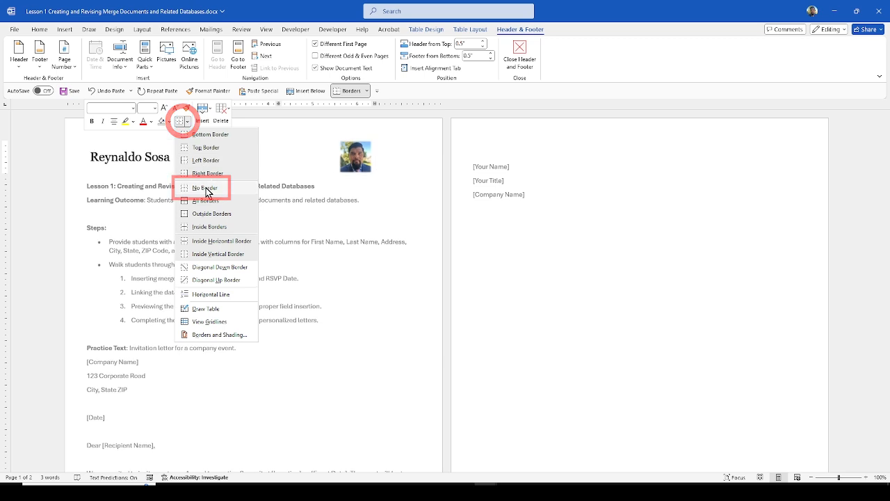
double_click(344, 272)
Check the headers on both pages and read the lesson steps and the invitation letter's placeholders again
scroll(393, 233, "down", 3)
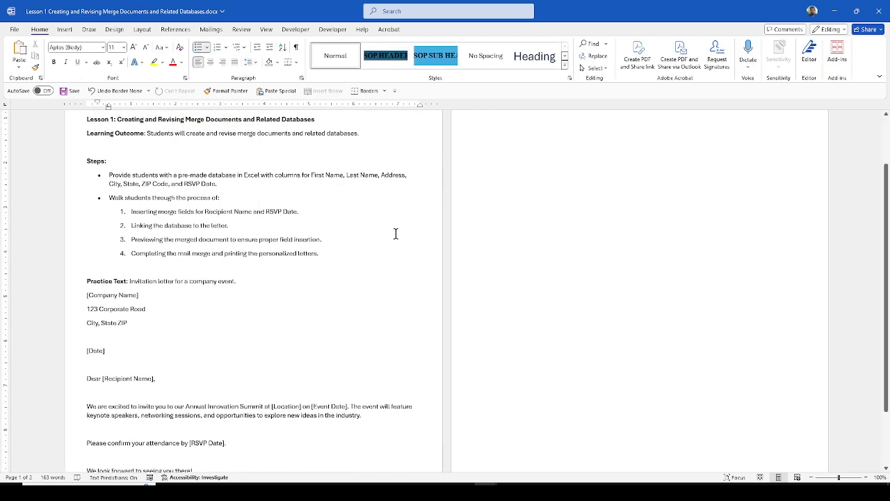
scroll(390, 240, "up", 1)
scroll(388, 242, "up", 2)
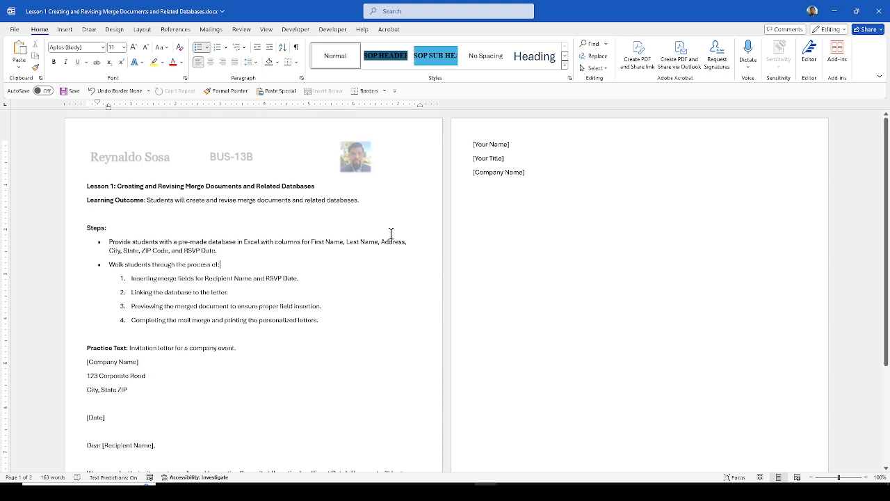
left_click(317, 186)
scroll(269, 228, "down", 1)
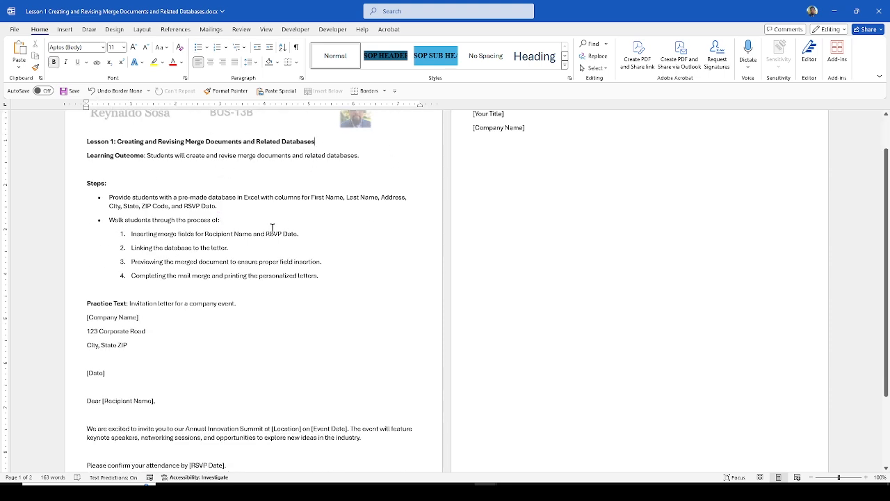
scroll(272, 228, "down", 2)
scroll(272, 228, "up", 3)
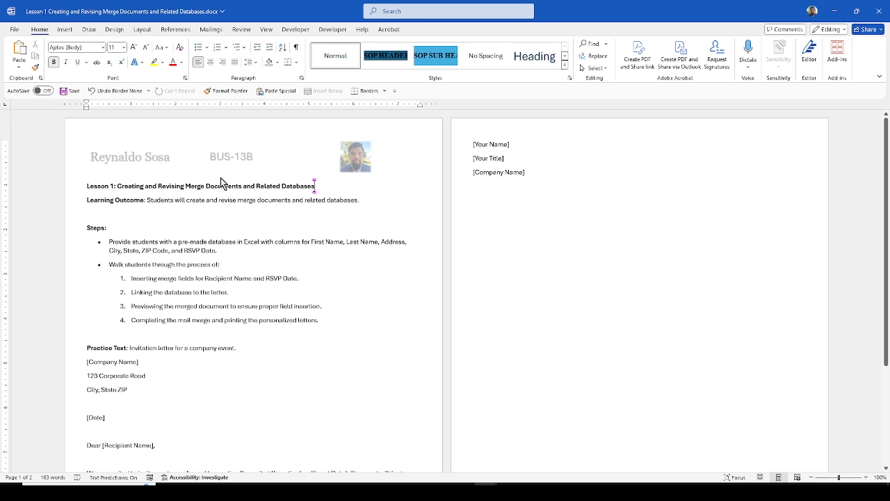
scroll(219, 177, "down", 2)
scroll(219, 179, "up", 1)
scroll(218, 180, "up", 1)
scroll(180, 235, "down", 2)
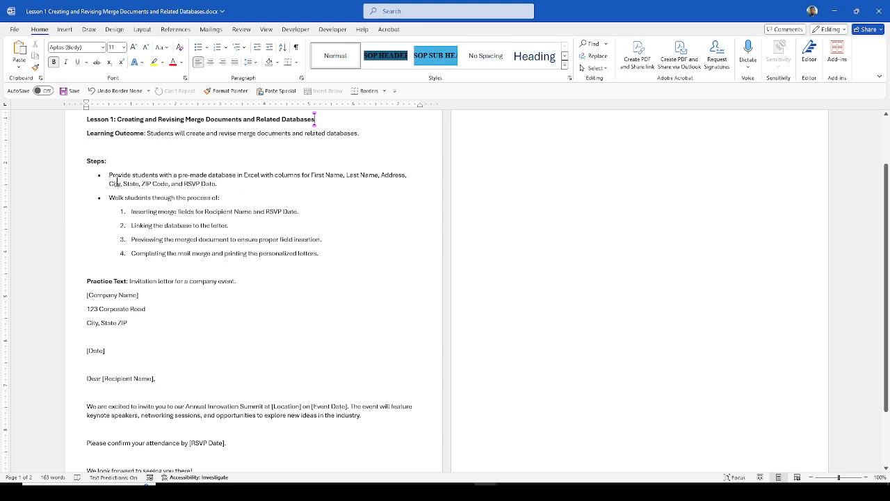
scroll(116, 182, "down", 1)
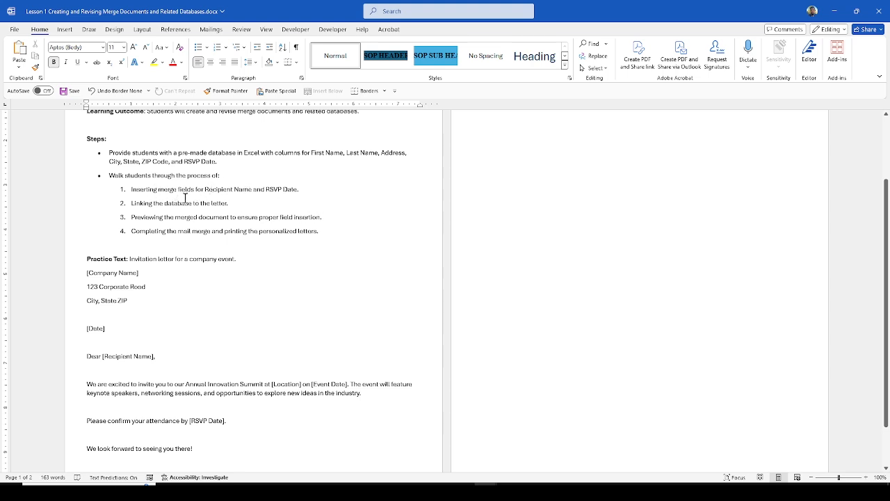
scroll(264, 239, "down", 2)
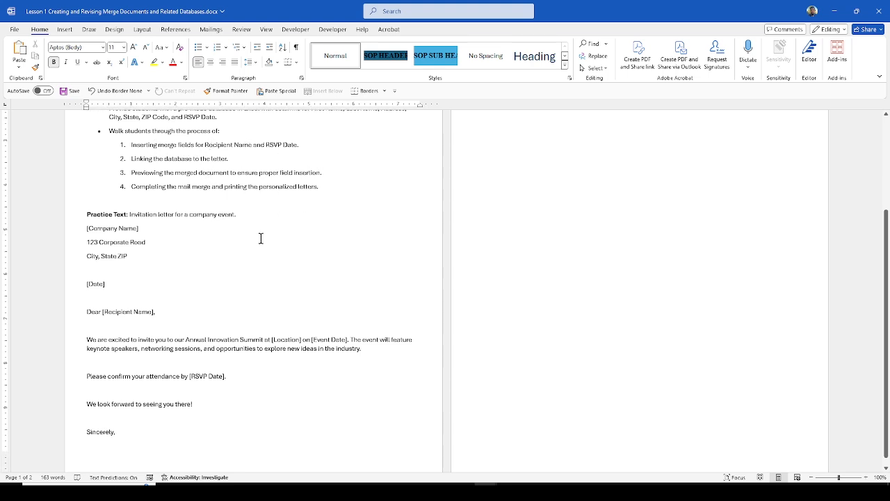
scroll(229, 217, "up", 1)
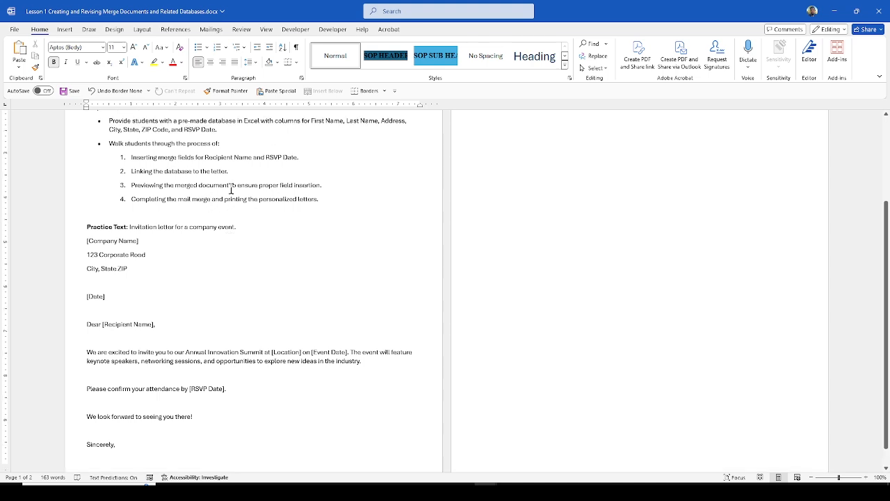
Start selecting the letter's mail merge recipients from an existing list
left_click_drag(230, 172, 132, 173)
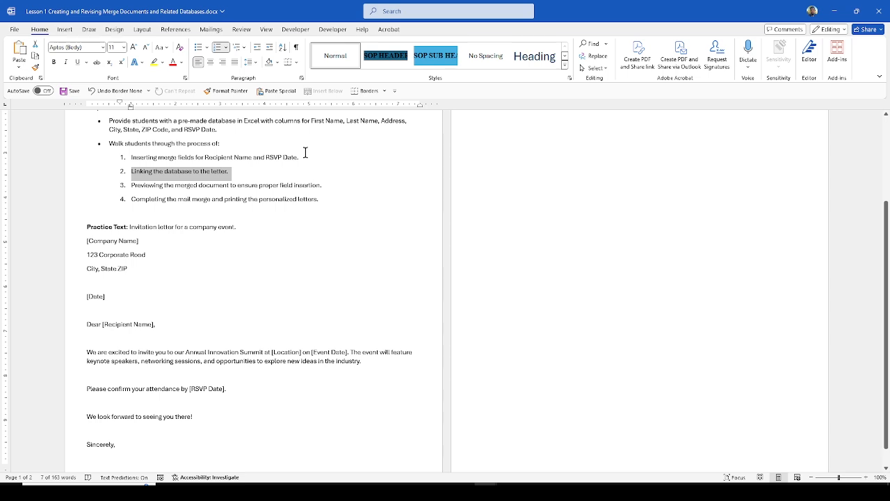
left_click(221, 30)
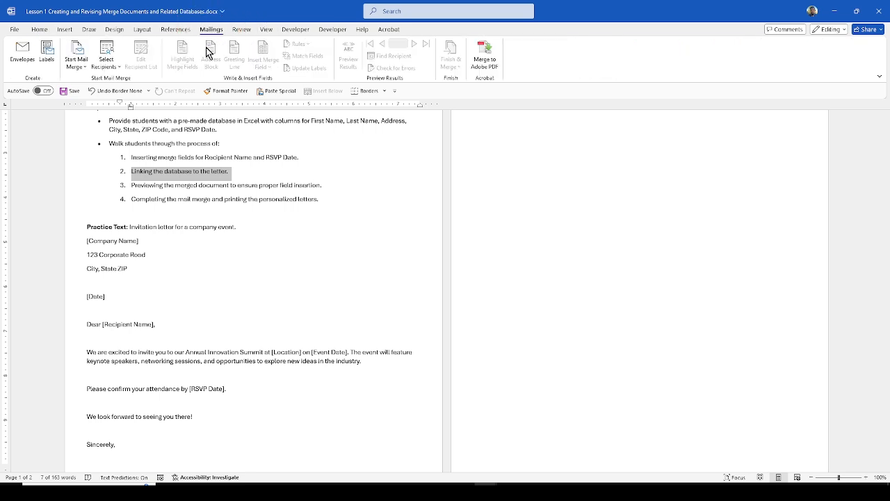
left_click(106, 70)
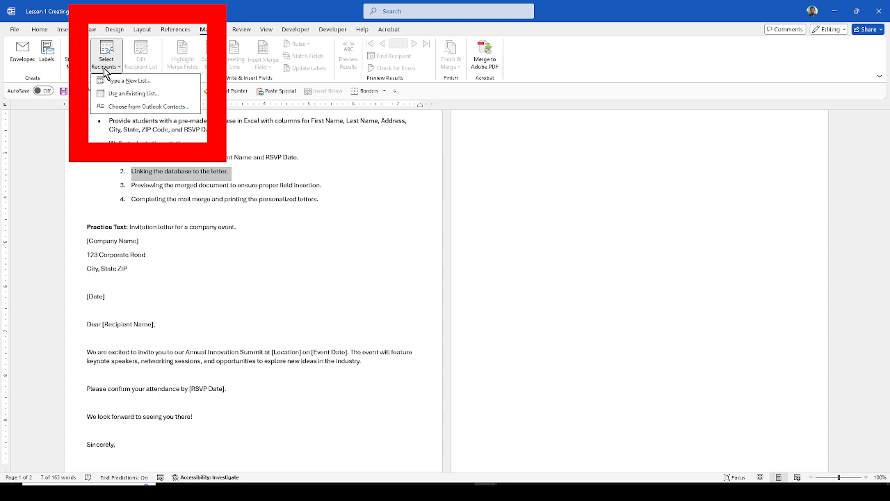
left_click(104, 80)
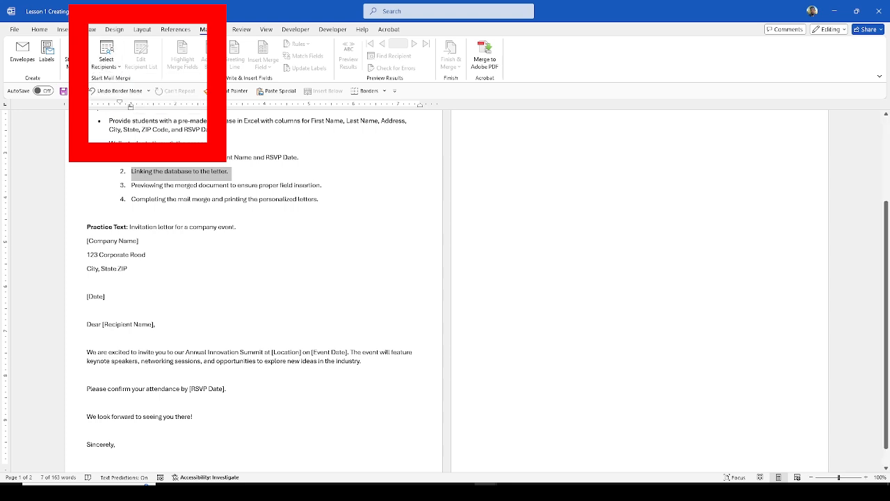
left_click(121, 68)
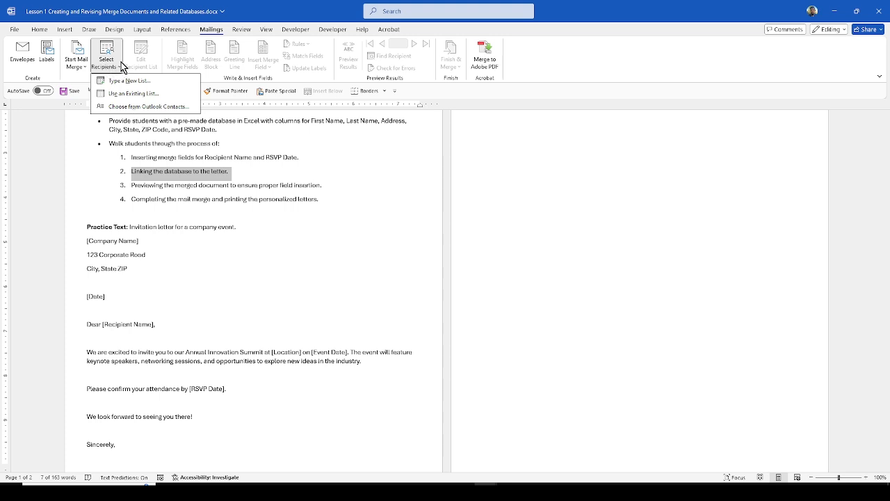
left_click(140, 98)
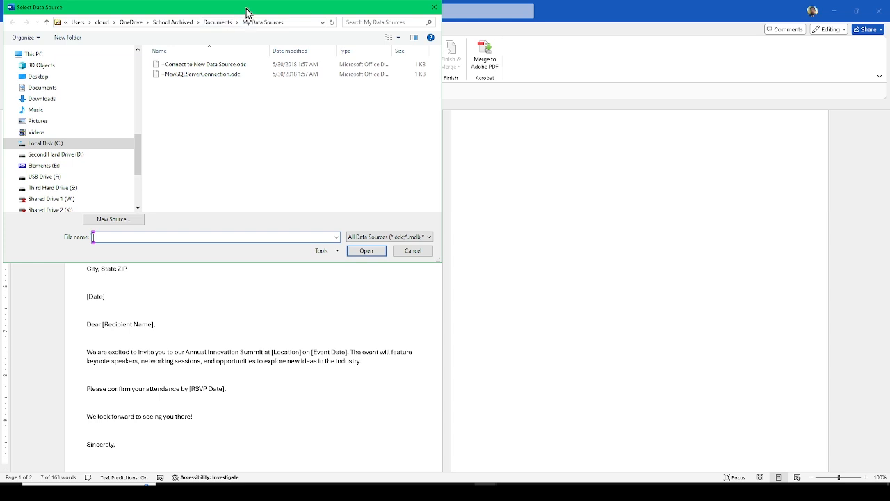
Browse the data source files to the BUS 013B folder under 1. School and 3. S-17 on the USB drive
left_click_drag(247, 8, 267, 53)
left_click_drag(160, 194, 160, 213)
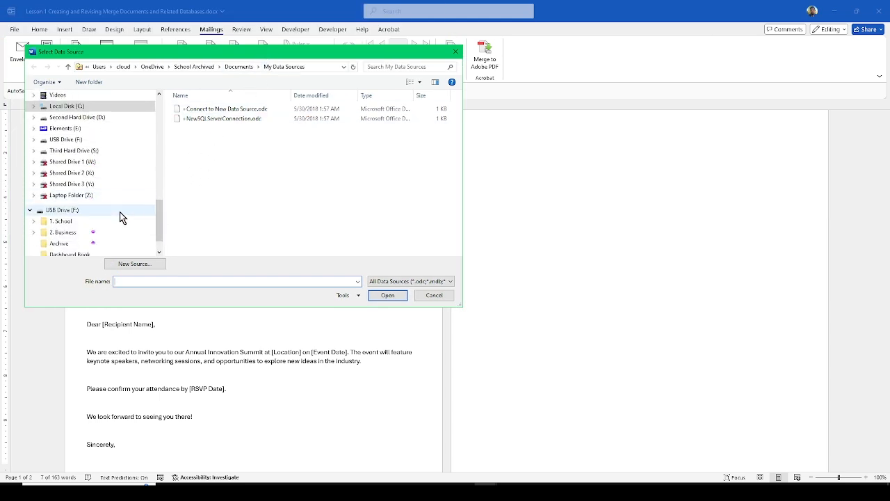
scroll(161, 230, "down", 1)
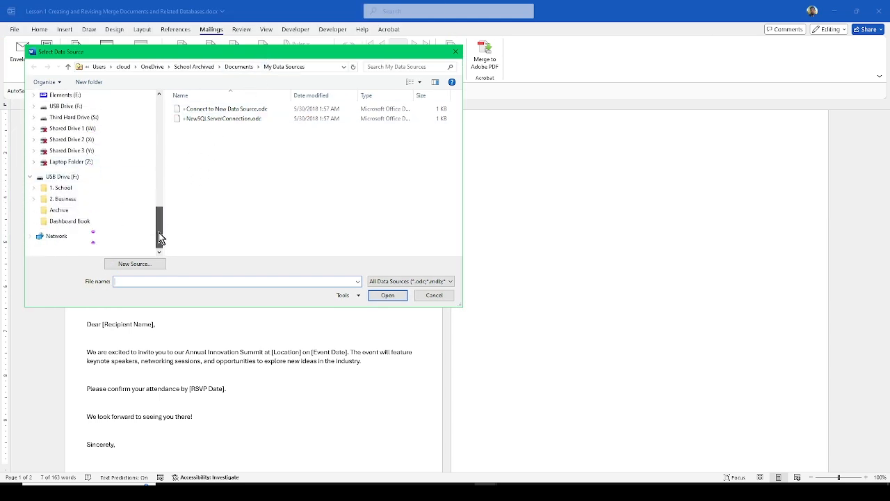
left_click(97, 192)
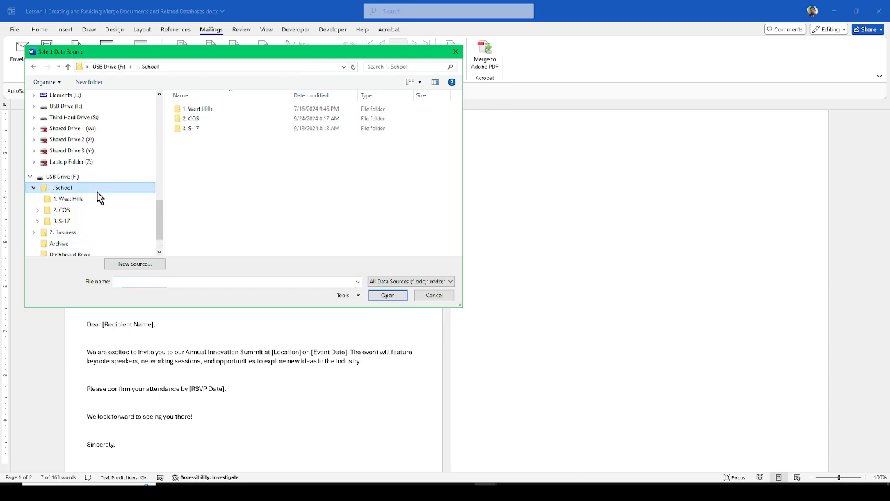
double_click(207, 119)
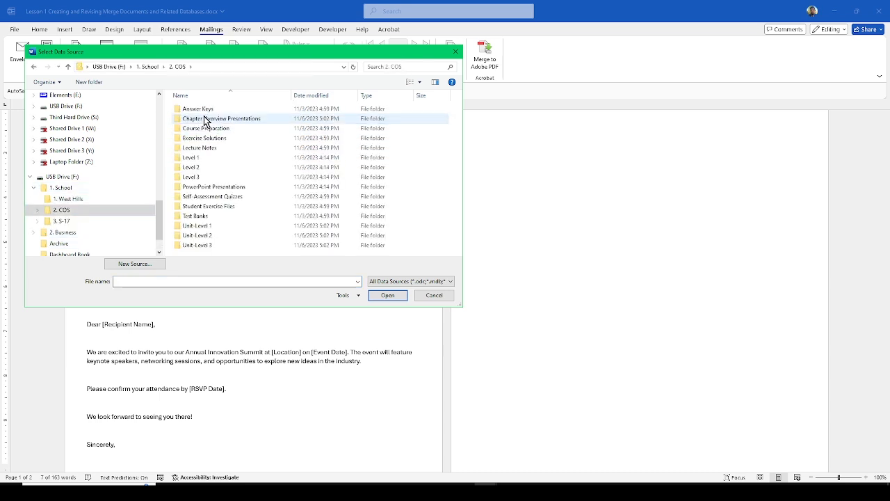
left_click(33, 67)
double_click(202, 128)
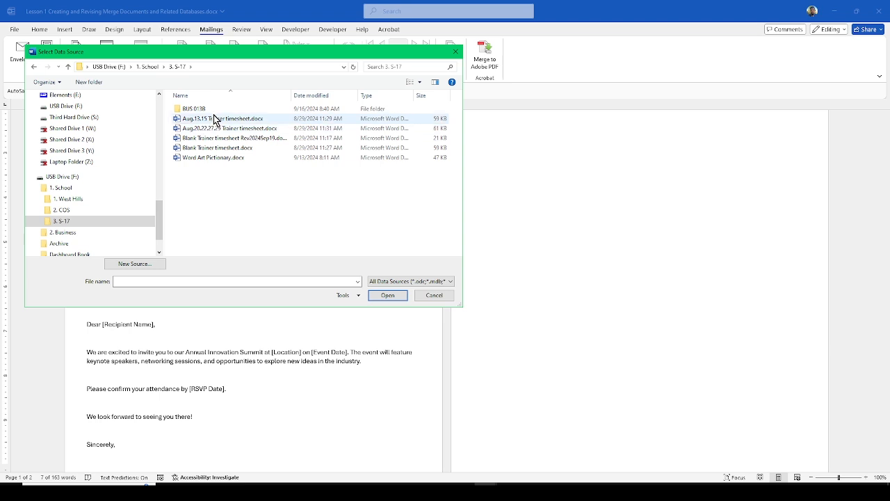
double_click(208, 109)
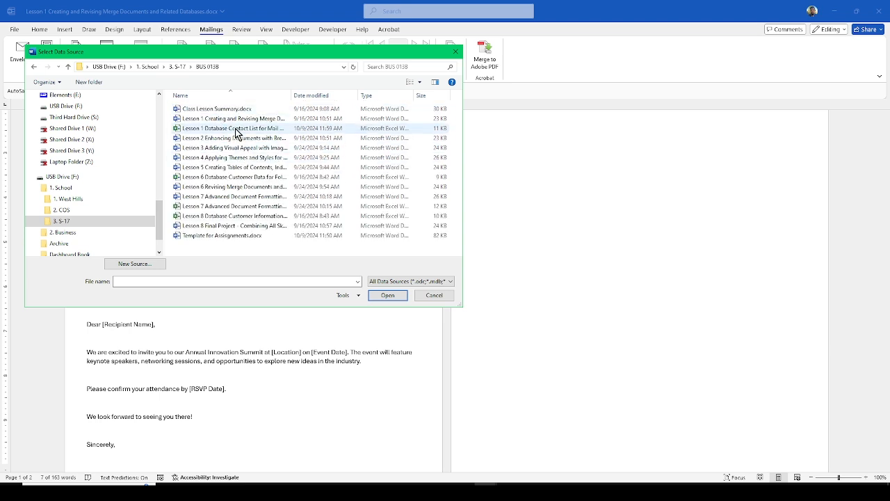
Link Lesson 1 Database Contact List for Mail Merge.xlsx as the recipient list, using Sheet1$ with the first row as column headers
left_click_drag(290, 96, 344, 109)
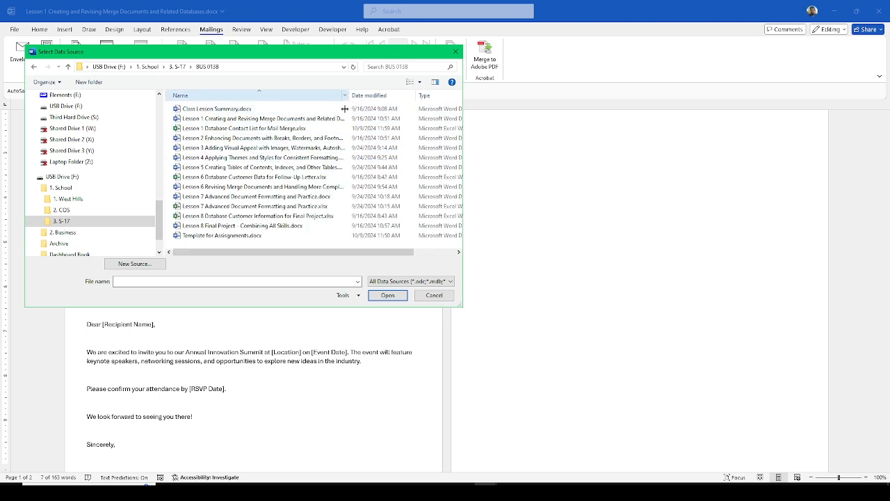
left_click(240, 128)
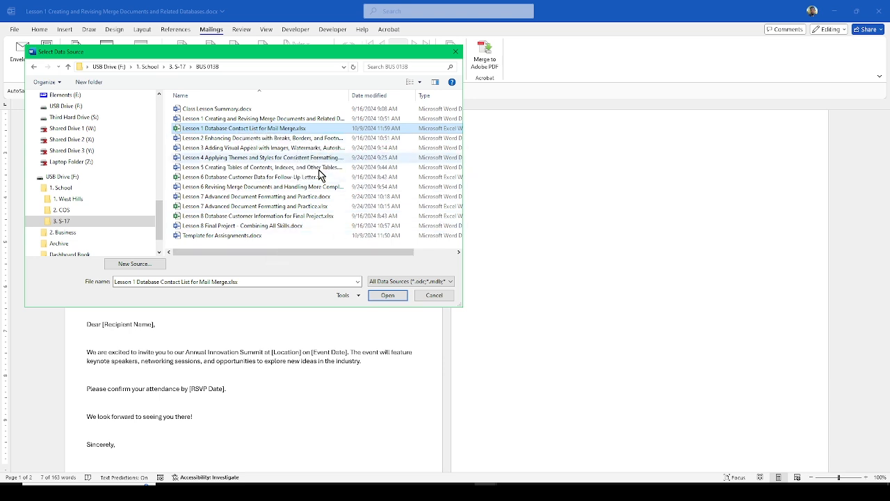
left_click(390, 295)
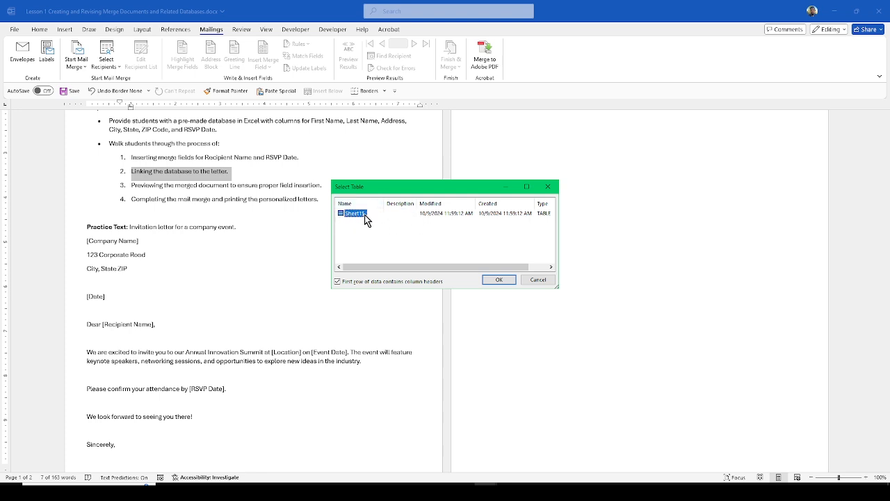
left_click(498, 279)
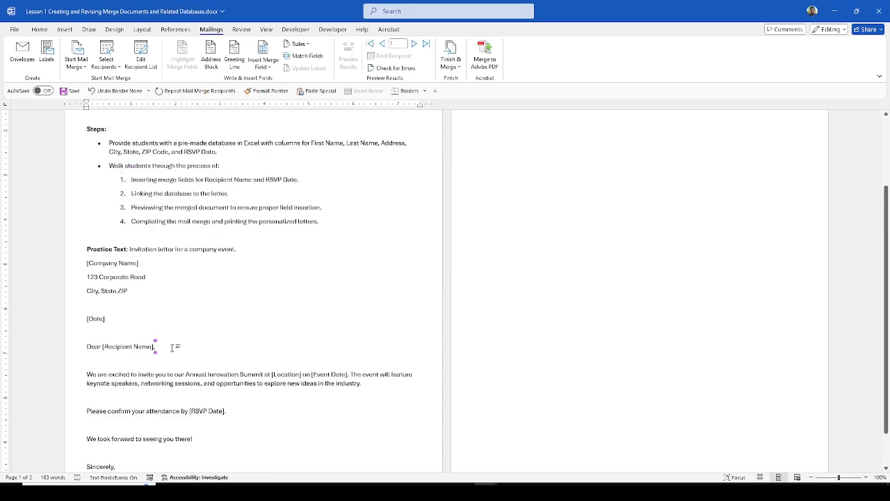
Set up a greeting line for the "Dear [Recipient Name]," line that begins with "To", keeping the first-and-last-name format with suffix
left_click_drag(166, 346, 87, 346)
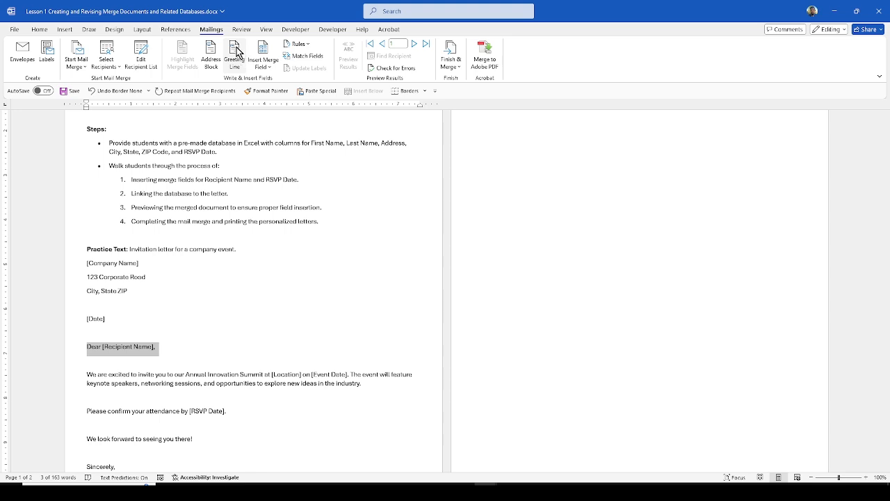
left_click(237, 54)
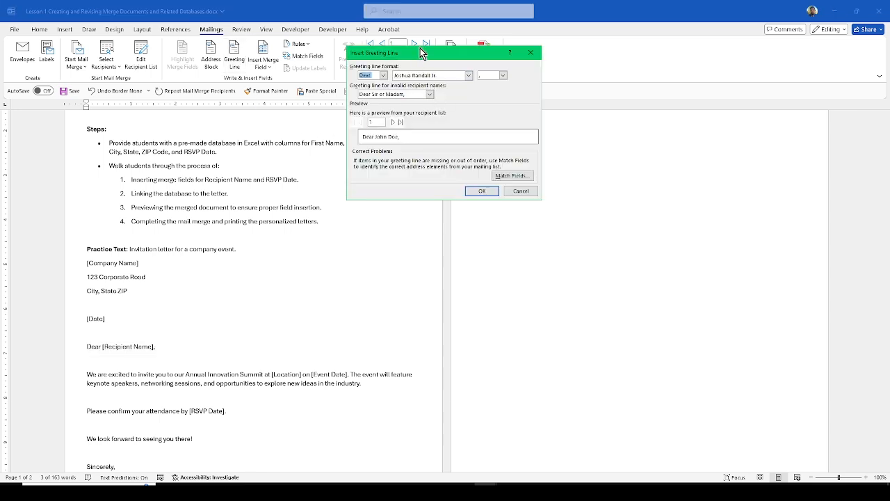
left_click_drag(422, 53, 411, 100)
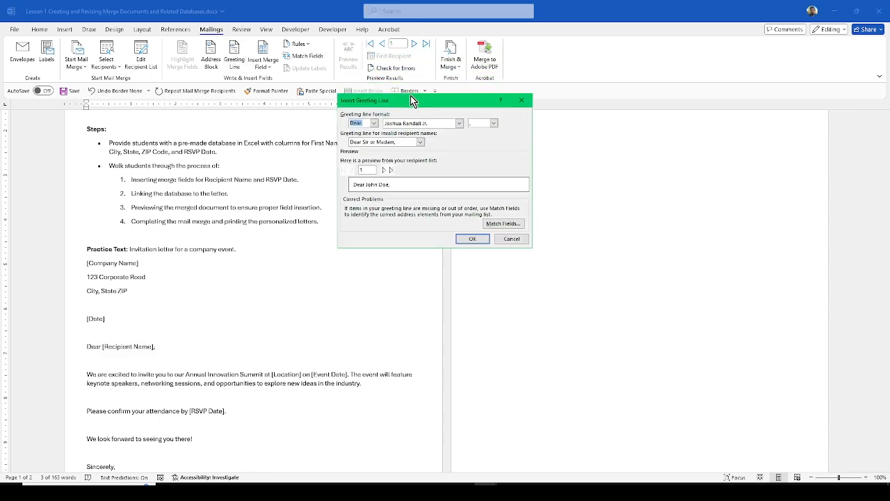
left_click(373, 123)
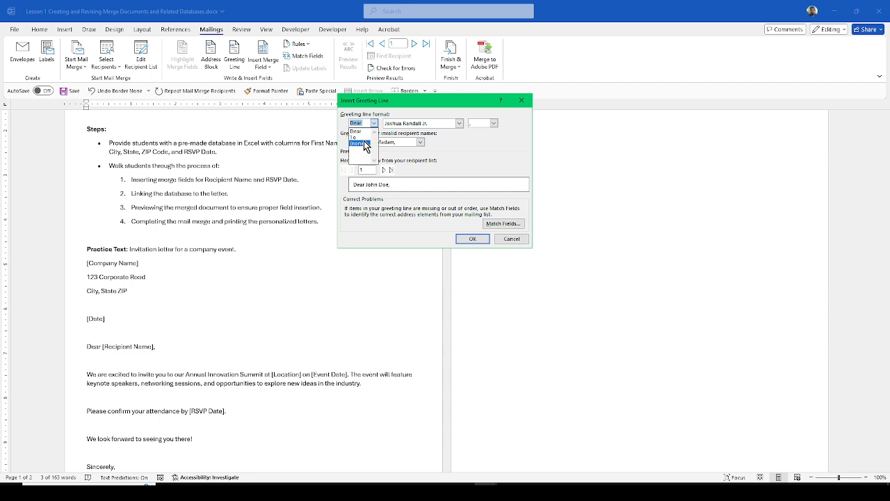
left_click(367, 137)
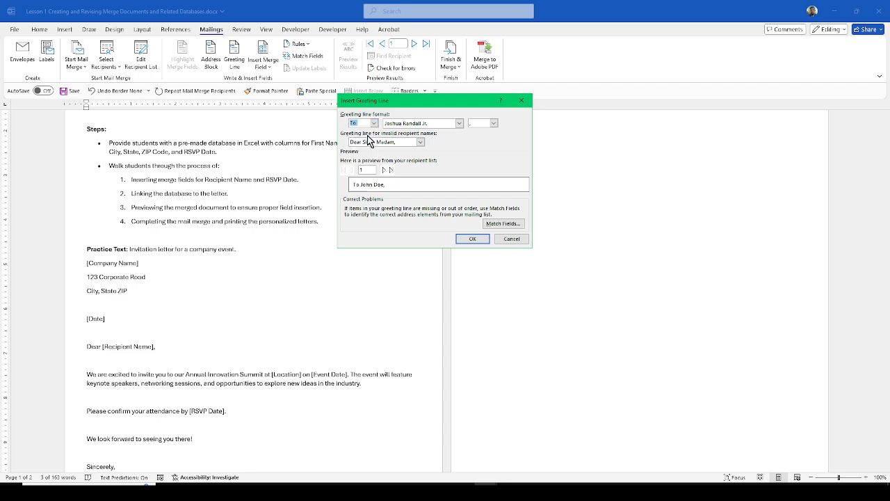
left_click(458, 123)
left_click(458, 124)
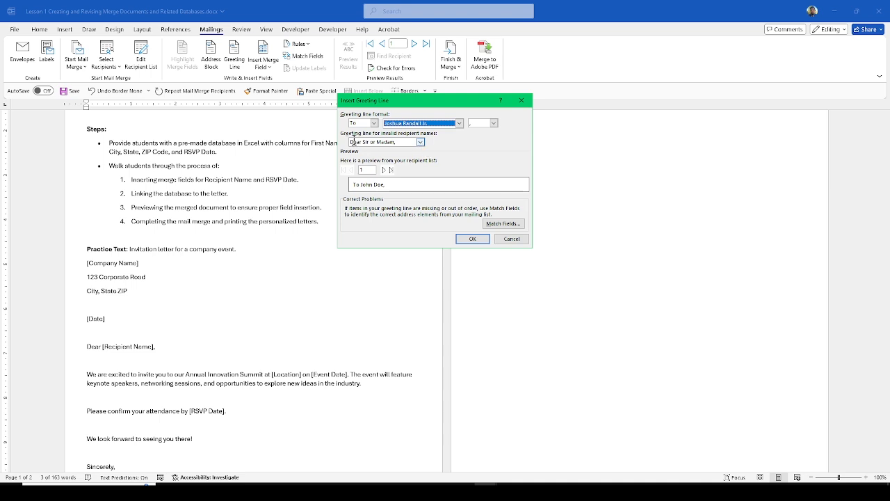
Set the greeting line for invalid recipient names to "To Whom It May Concern:"
left_click(420, 142)
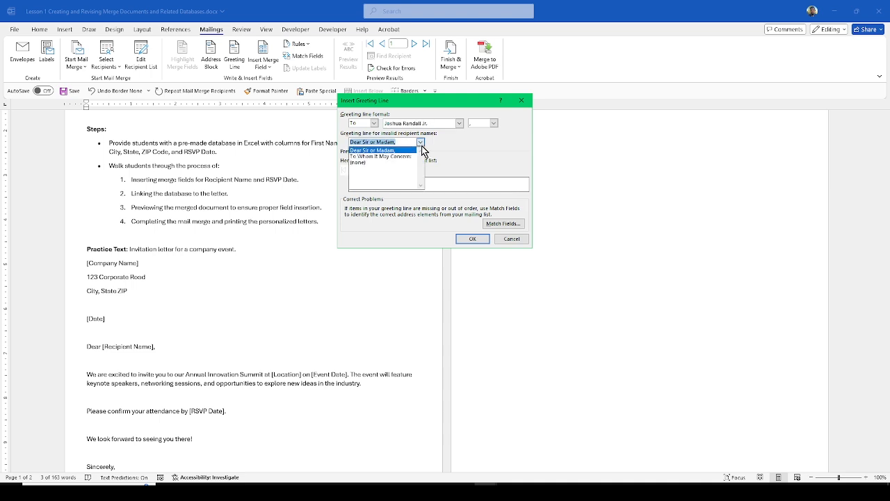
left_click(410, 156)
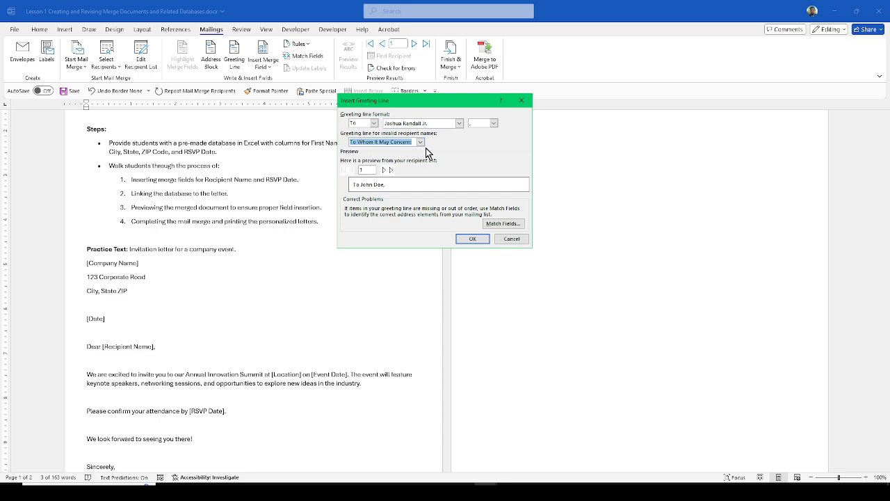
left_click(421, 142)
left_click(388, 156)
Open the contact list workbook in Excel and compare its names with the greeting previews for the second and third recipients
right_click(509, 492)
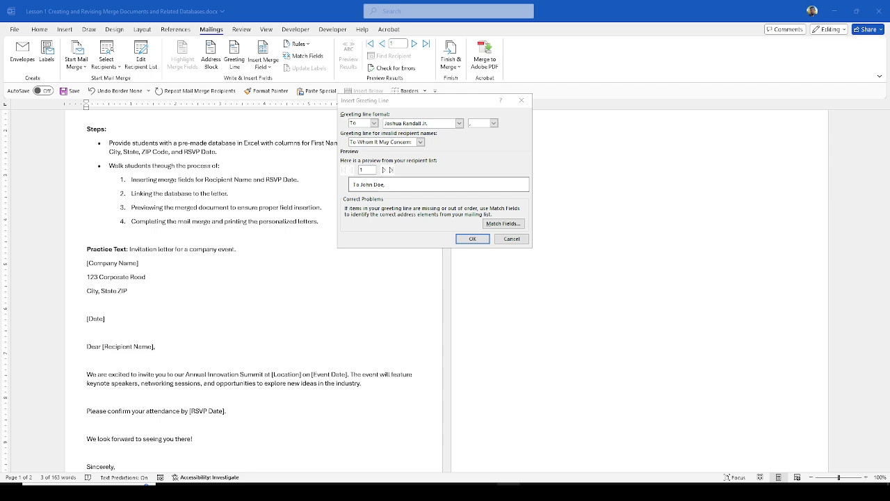
left_click(399, 404)
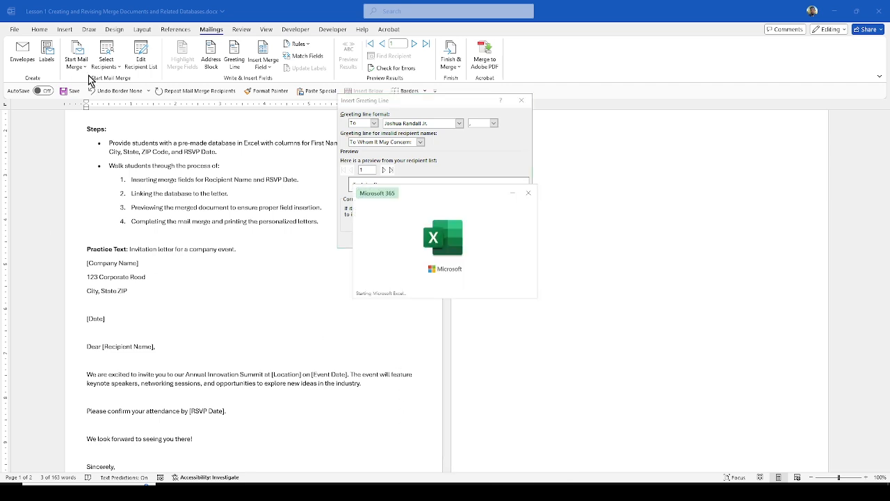
left_click(384, 170)
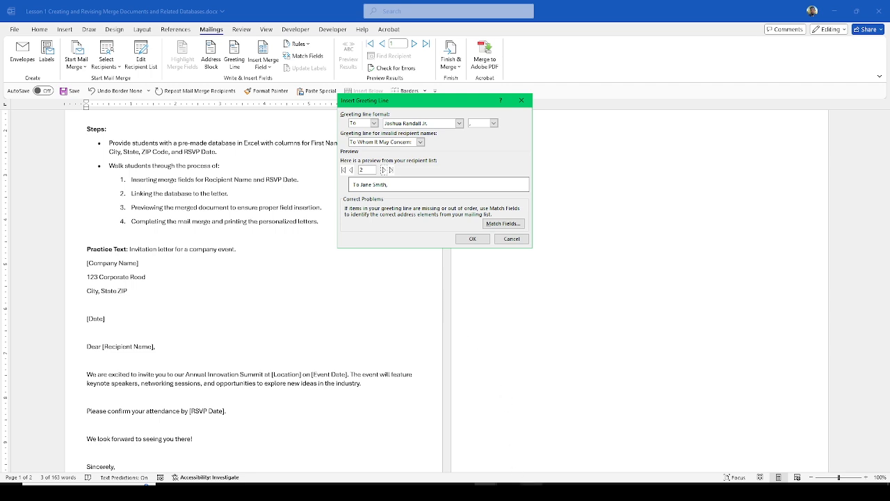
left_click(519, 484)
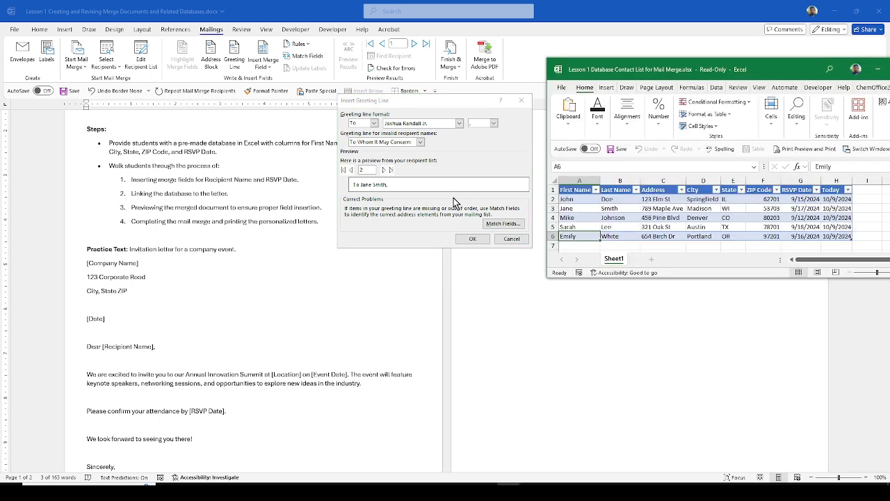
left_click(383, 169)
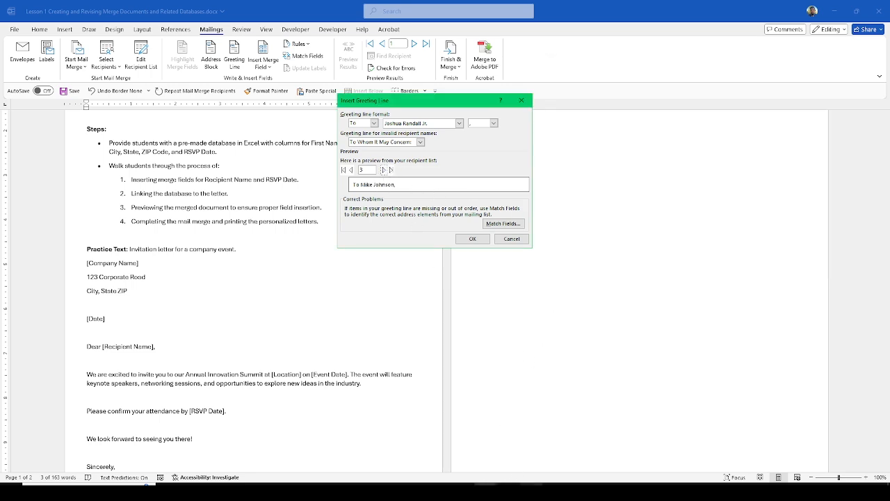
left_click(519, 483)
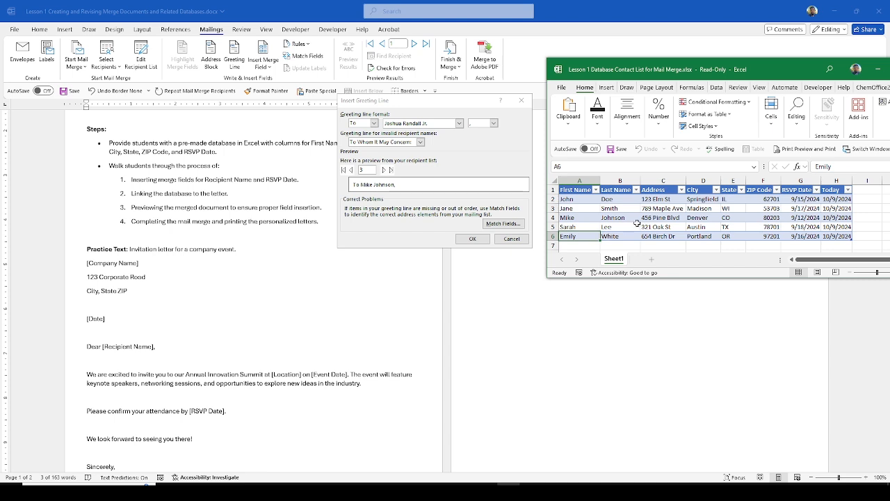
Insert the greeting line field in the letter and delete the old "Dear [Recipient Name]," text beside it
left_click(472, 239)
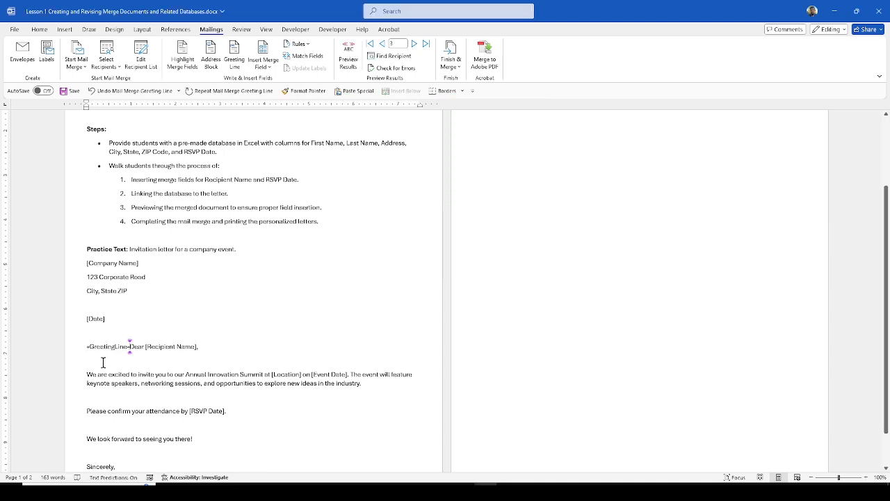
left_click(87, 349)
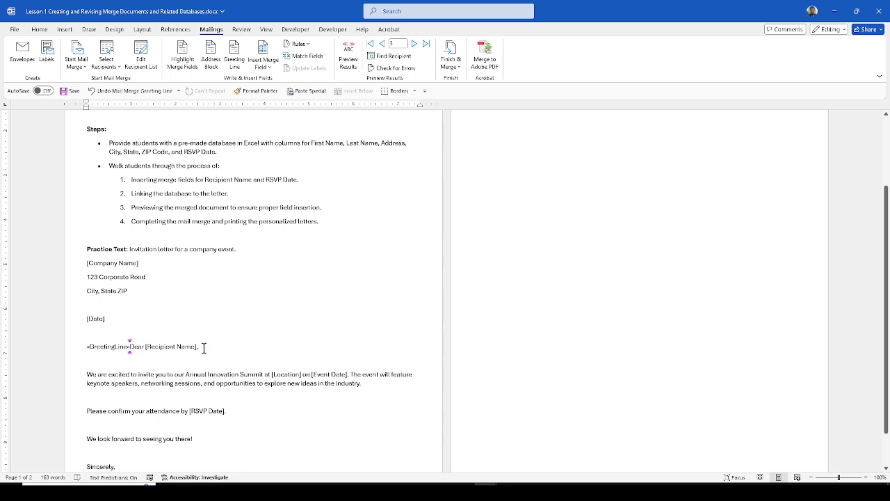
left_click_drag(203, 348, 135, 336)
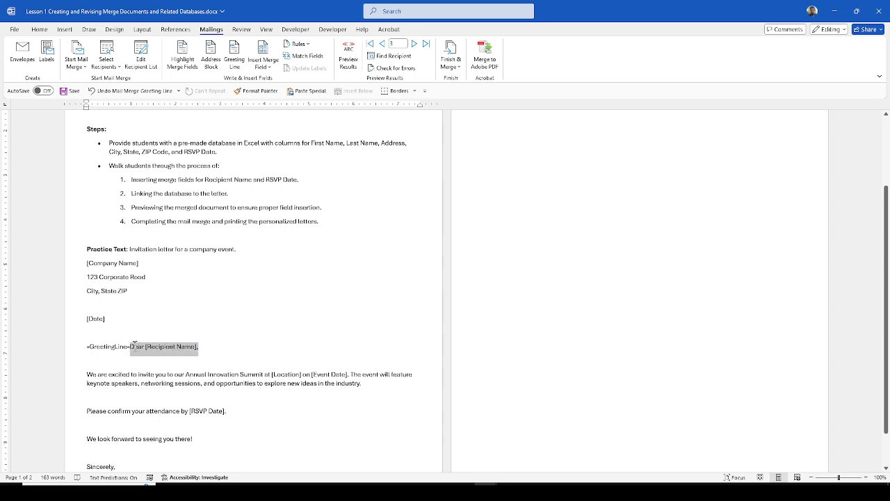
key("BackSpace")
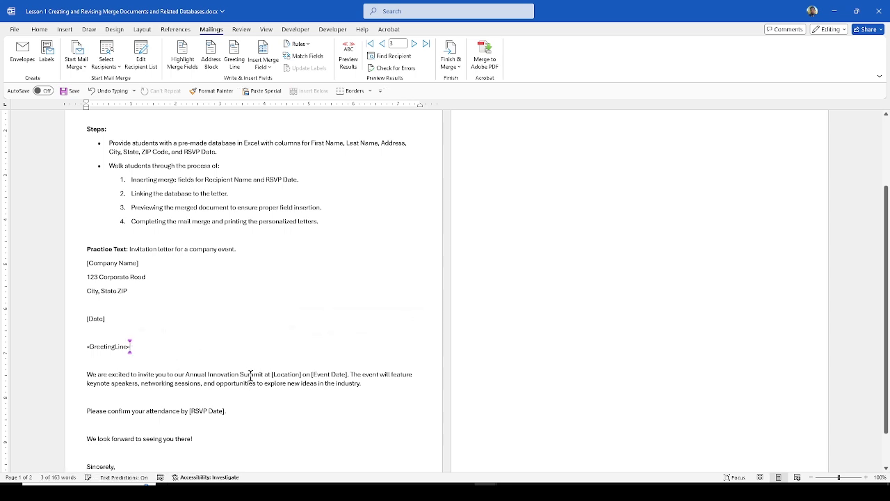
Replace the [Date] placeholder with the Today merge field and check it against the Today column in the Excel contact list
left_click(118, 318)
left_click_drag(105, 318, 85, 319)
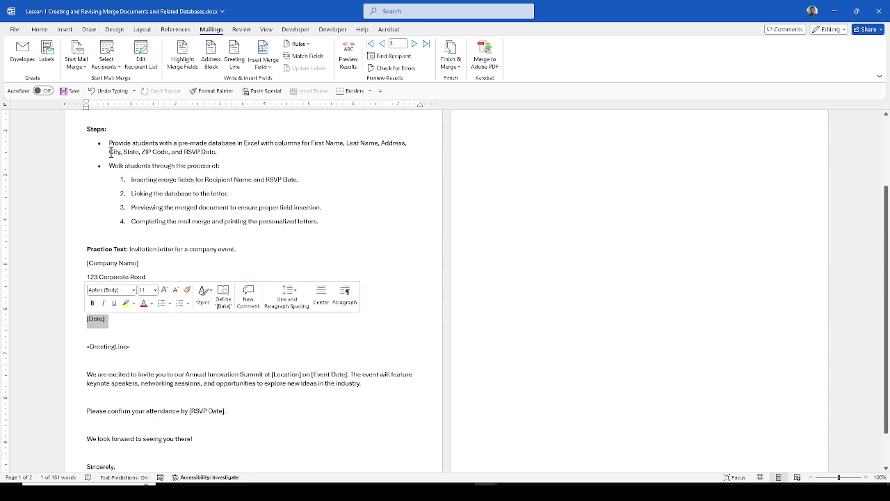
left_click(263, 61)
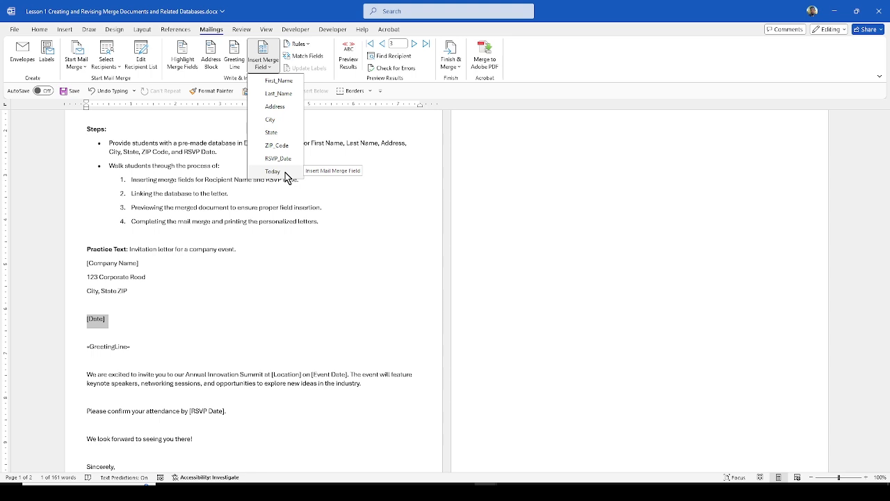
left_click(278, 174)
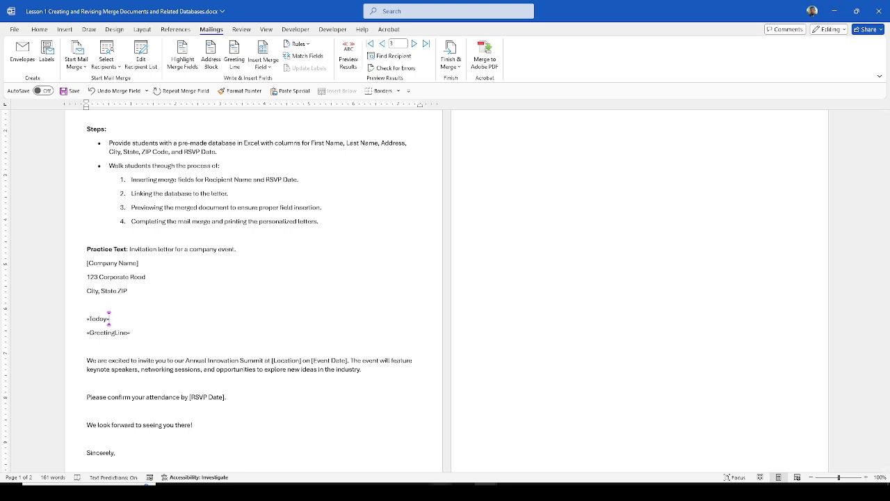
left_click(514, 480)
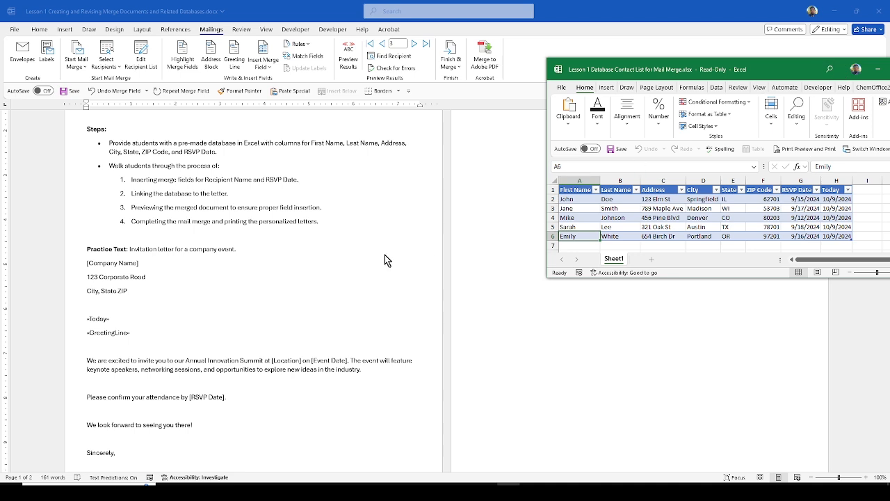
left_click(108, 319)
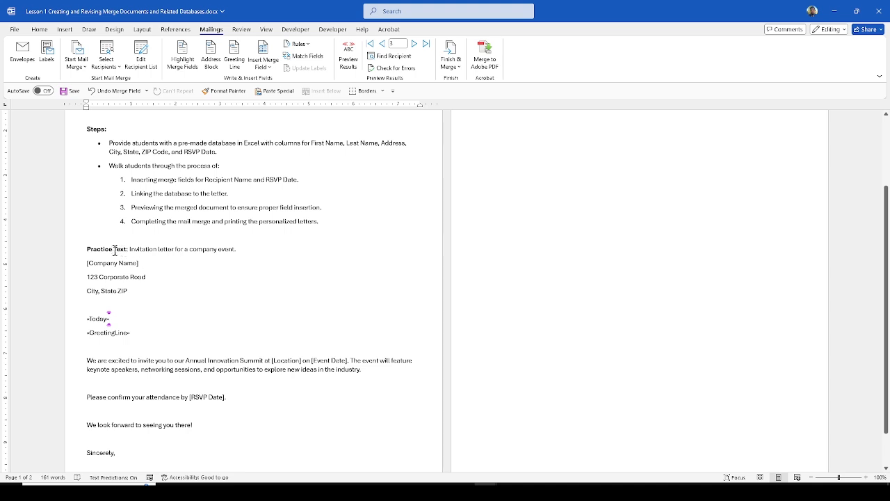
Insert an address block at the [Company Name] line, keeping the first-and-last-name format with suffix and the postal address, after previewing another recipient
left_click(121, 274)
left_click(96, 267)
left_click(100, 279)
left_click(117, 287)
left_click(143, 292)
left_click_drag(128, 292, 86, 262)
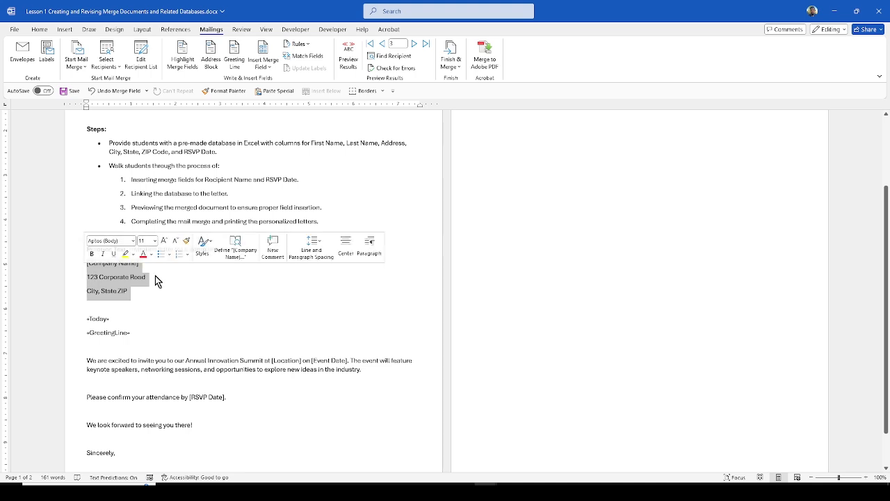
left_click(210, 56)
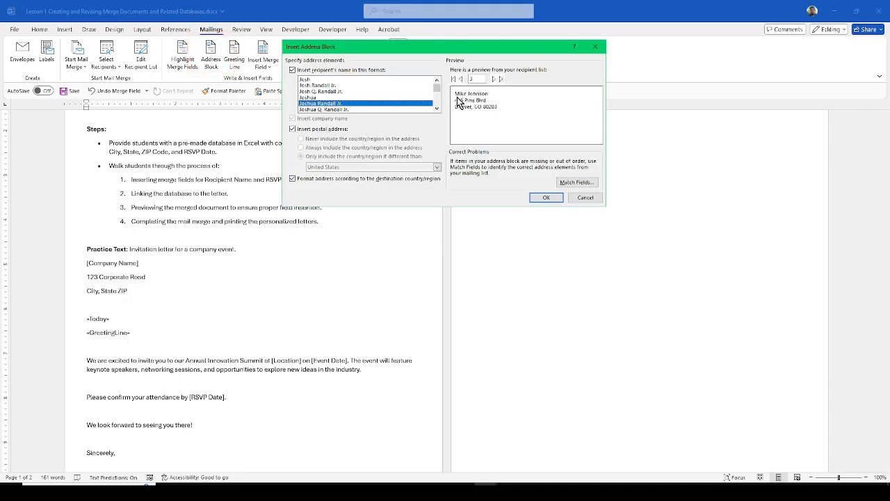
scroll(436, 92, "down", 3)
scroll(436, 92, "up", 3)
left_click(493, 79)
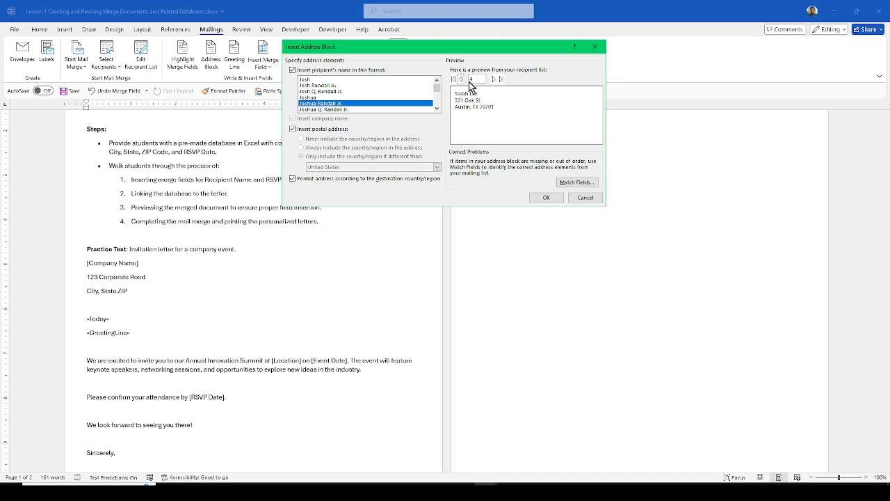
left_click(460, 79)
left_click(546, 198)
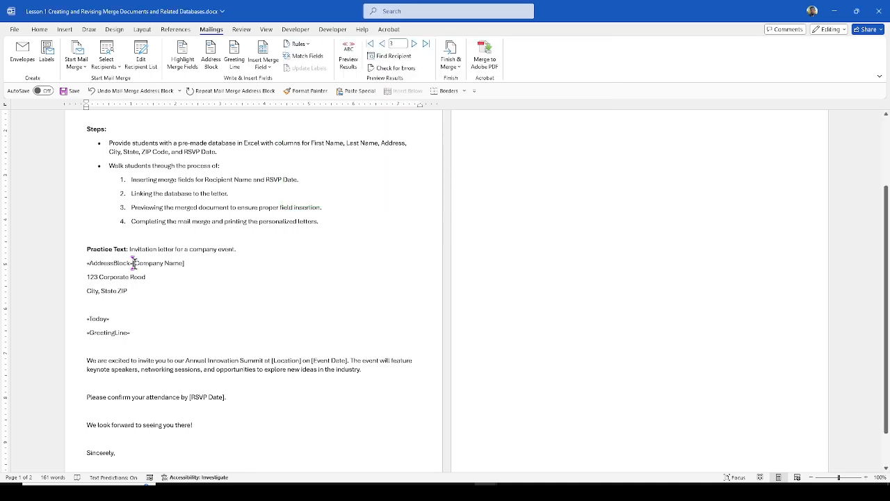
Delete the old [Company Name] text beside the address block field
left_click_drag(133, 263, 188, 264)
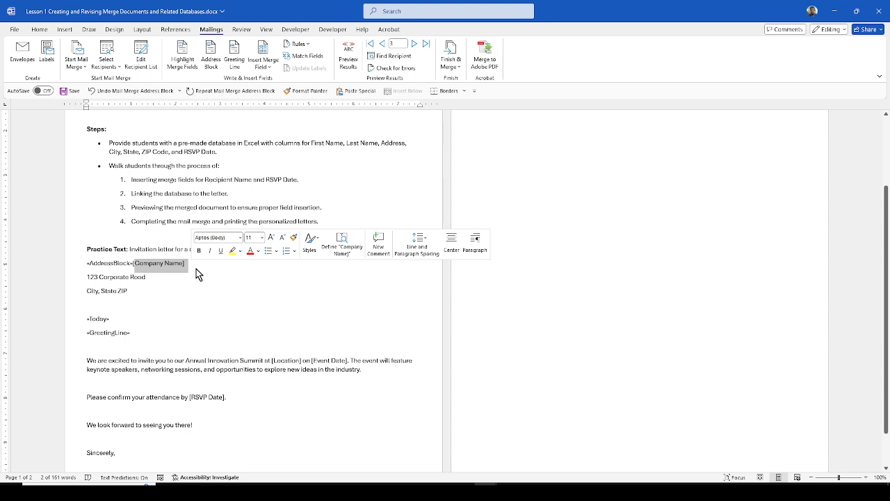
key("BackSpace")
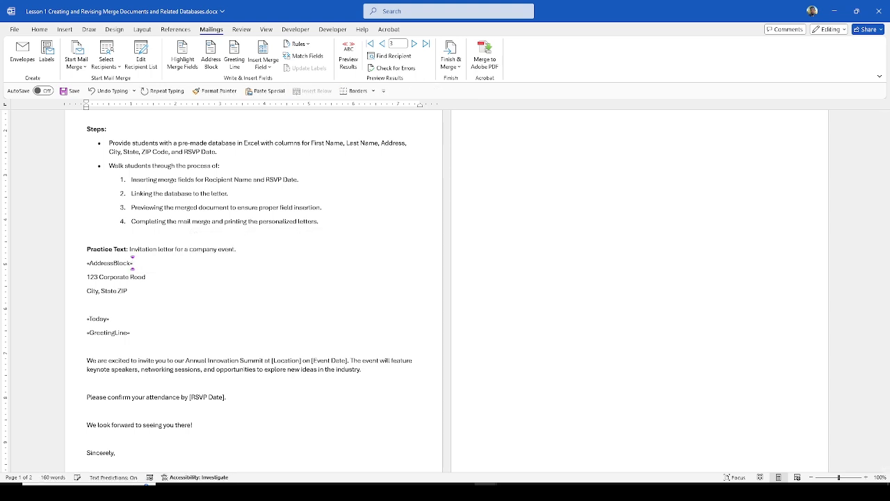
left_click(228, 238)
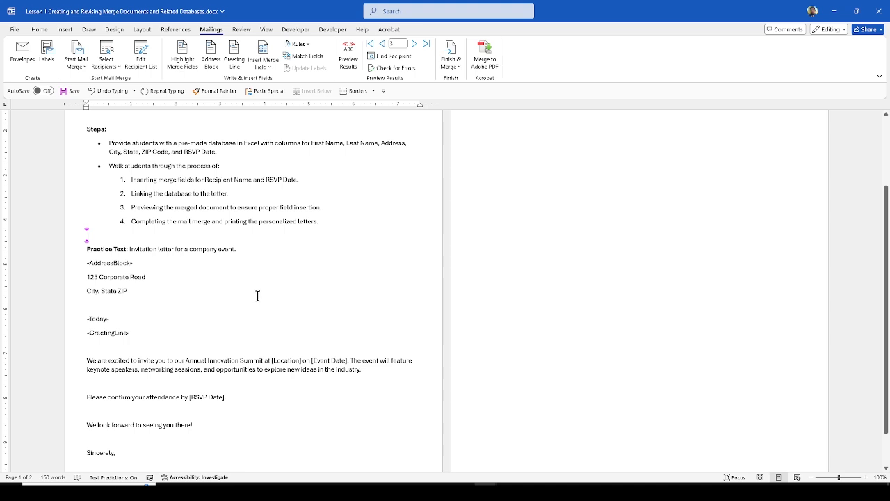
Replace the [RSVP Date] placeholder in the attendance confirmation sentence with 10/20/2024
scroll(194, 300, "down", 1)
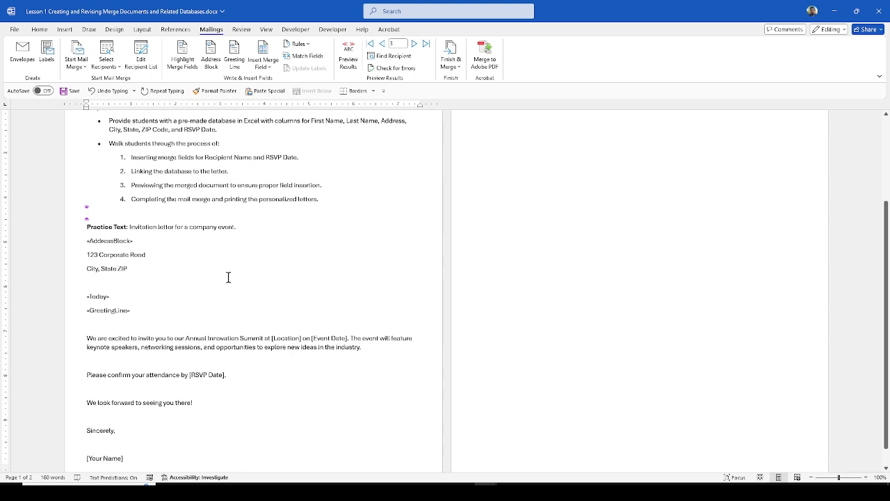
scroll(226, 278, "down", 1)
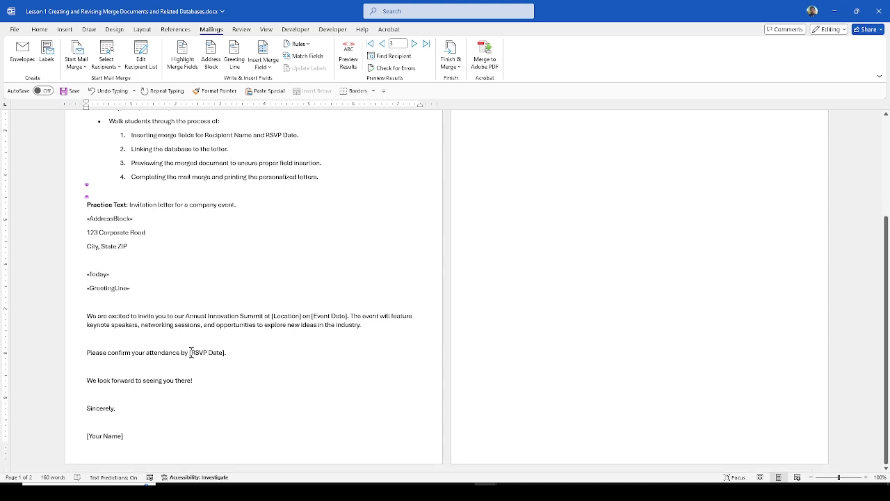
left_click_drag(190, 352, 199, 353)
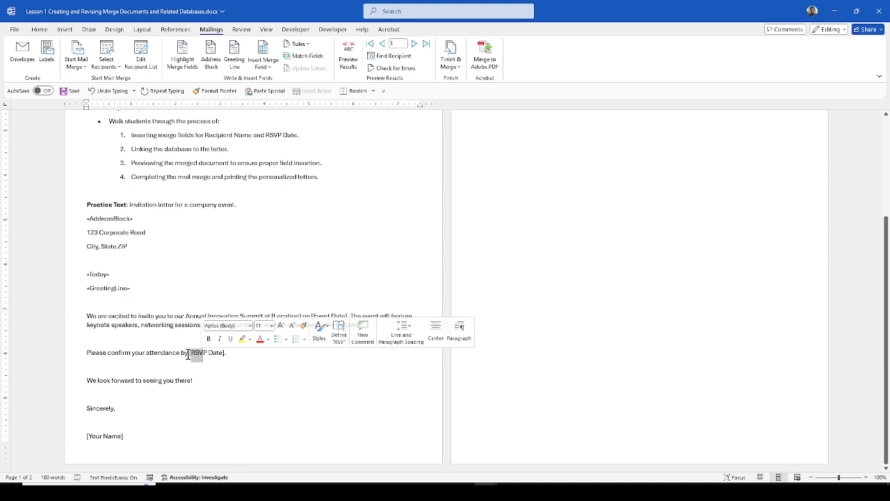
left_click(188, 353)
left_click(190, 358)
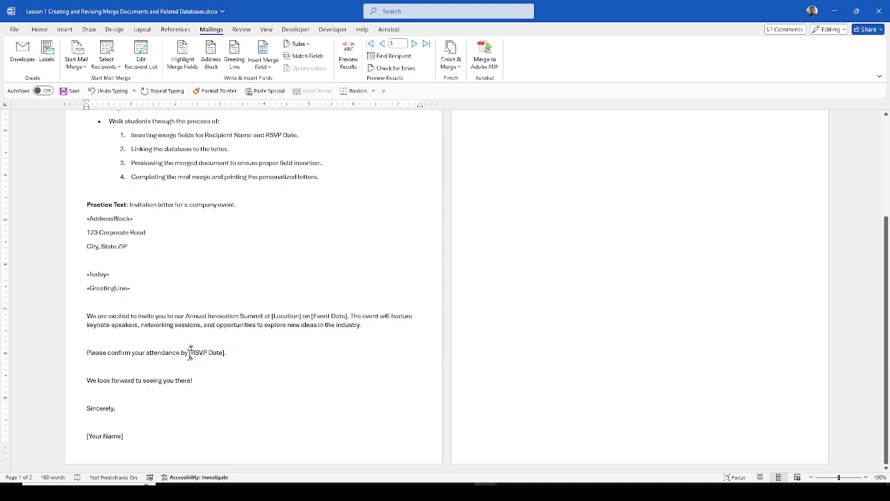
left_click_drag(190, 353, 222, 353)
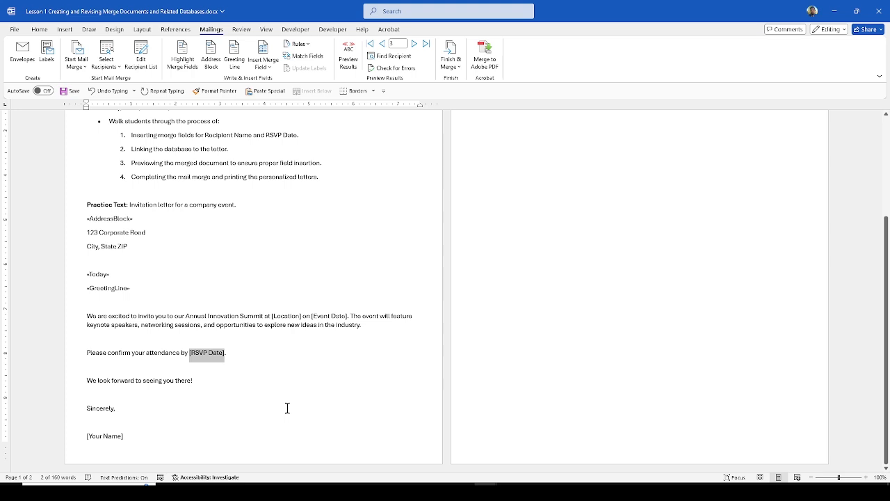
type("10/20/")
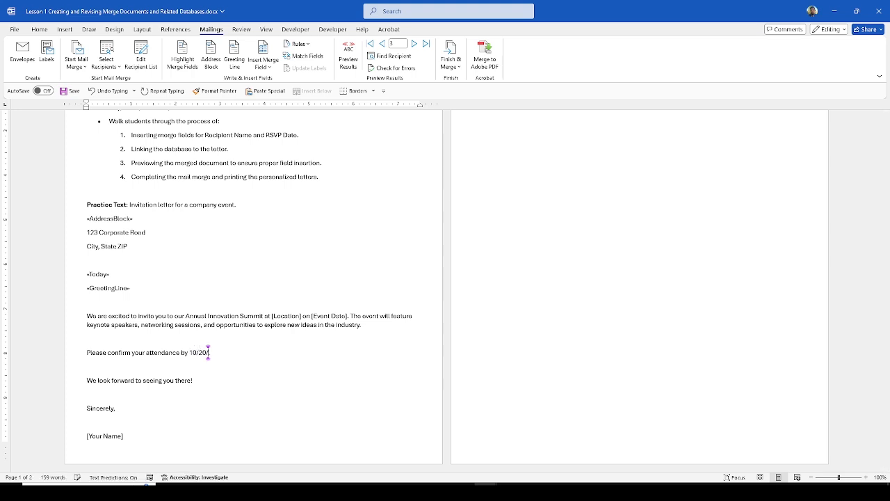
type("2024.")
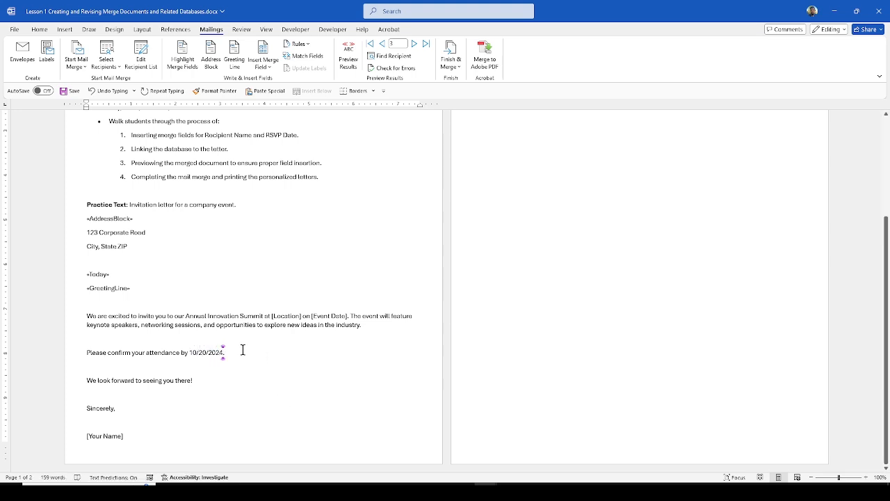
key("Down")
Check what spills onto the second page and delete the empty line above "Practice Text:"
left_click(126, 421)
scroll(666, 254, "up", 3)
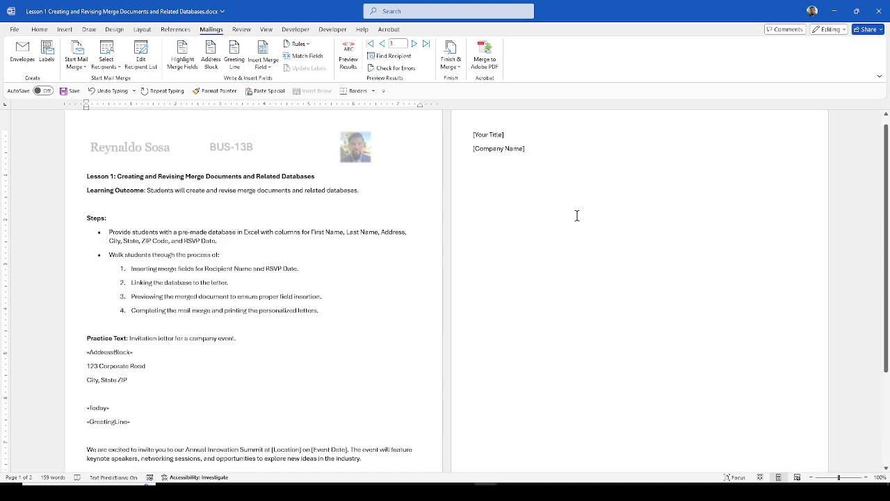
scroll(577, 216, "down", 3)
left_click(101, 308)
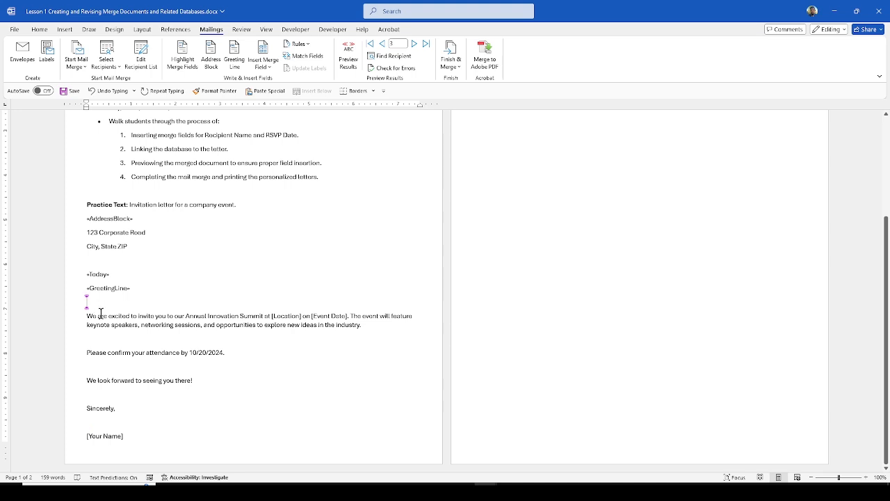
scroll(129, 224, "up", 1)
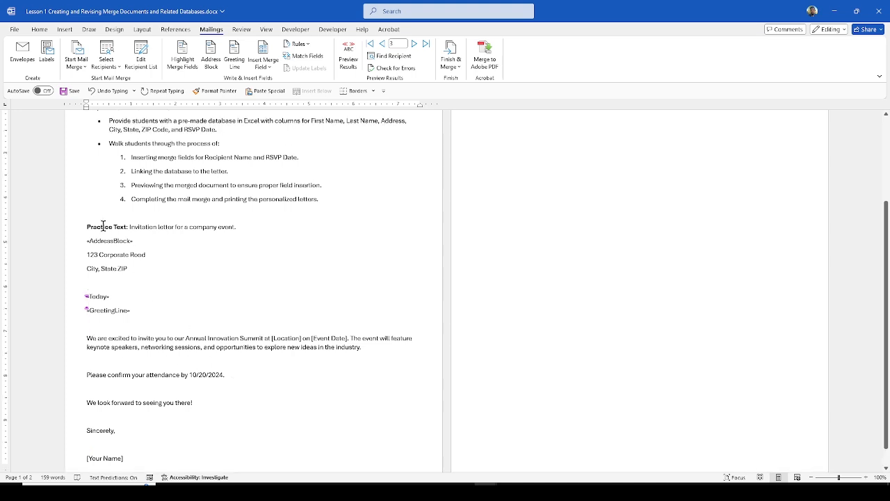
left_click(92, 214)
key("Delete")
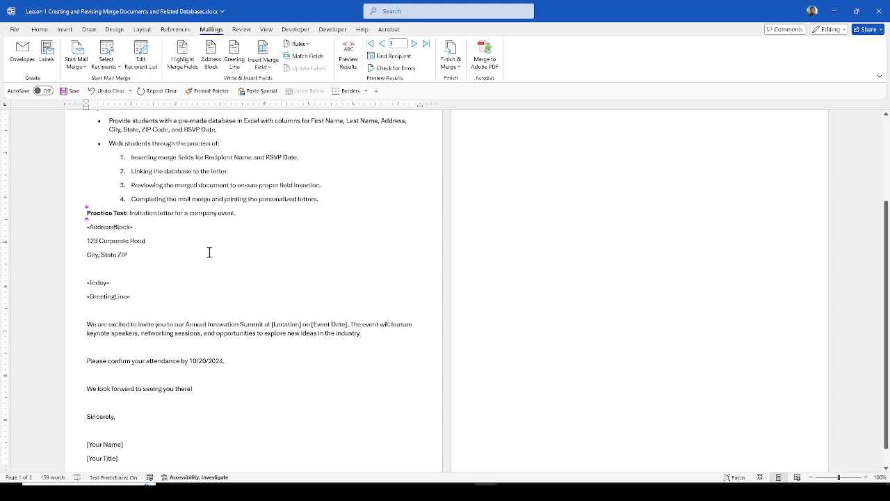
Delete the empty lines above "Please confirm your attendance" and above "Sincerely," to shorten the letter to one page
left_click(97, 313)
left_click(99, 347)
key("Delete")
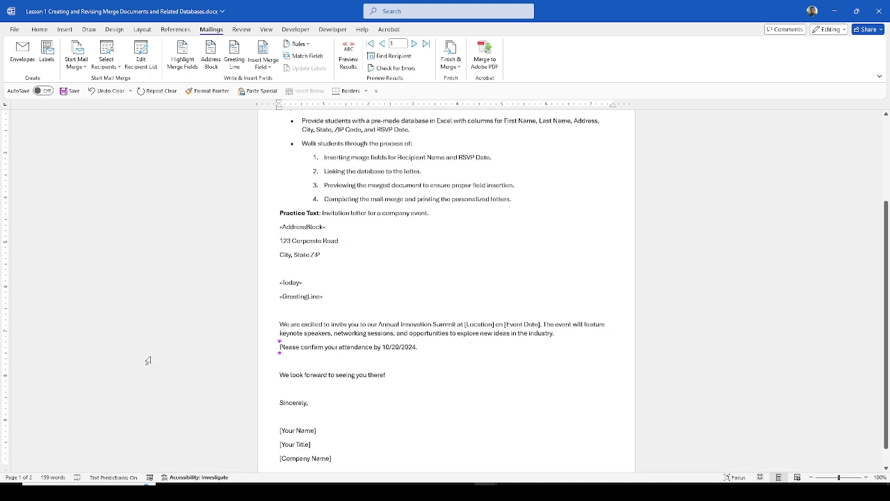
scroll(313, 388, "down", 1)
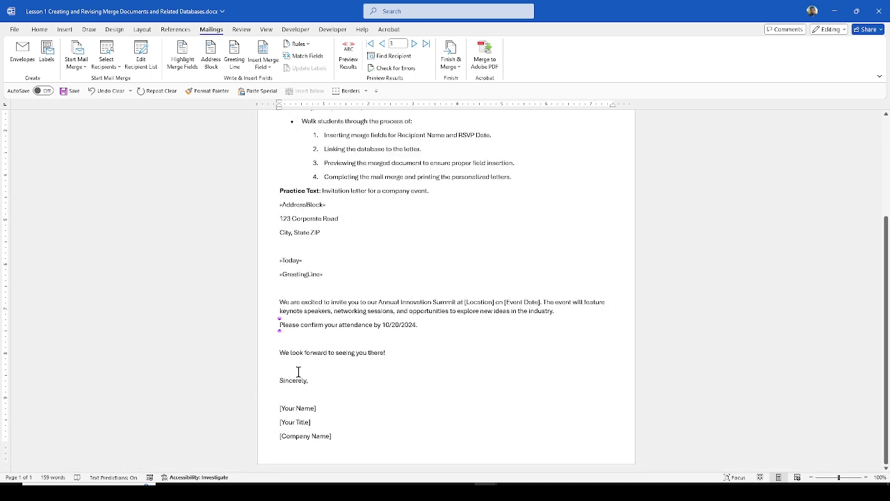
left_click(298, 369)
key("Delete")
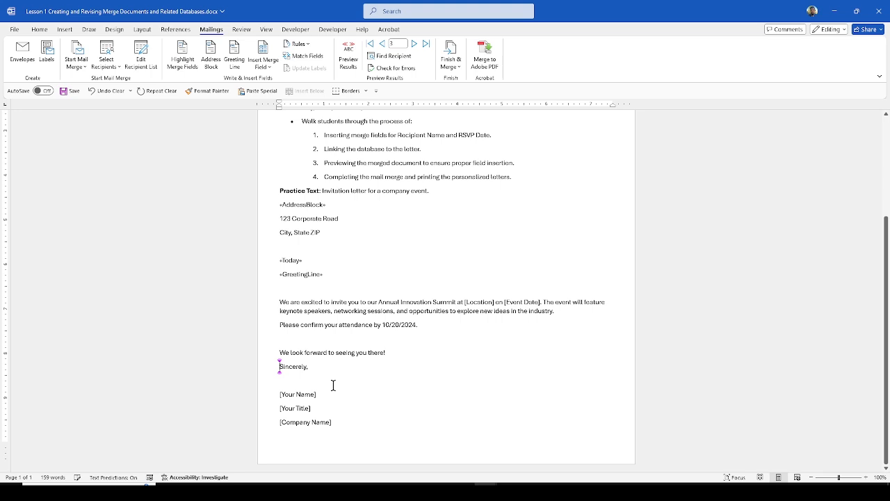
right_click(333, 386)
key("Escape")
scroll(478, 336, "up", 3)
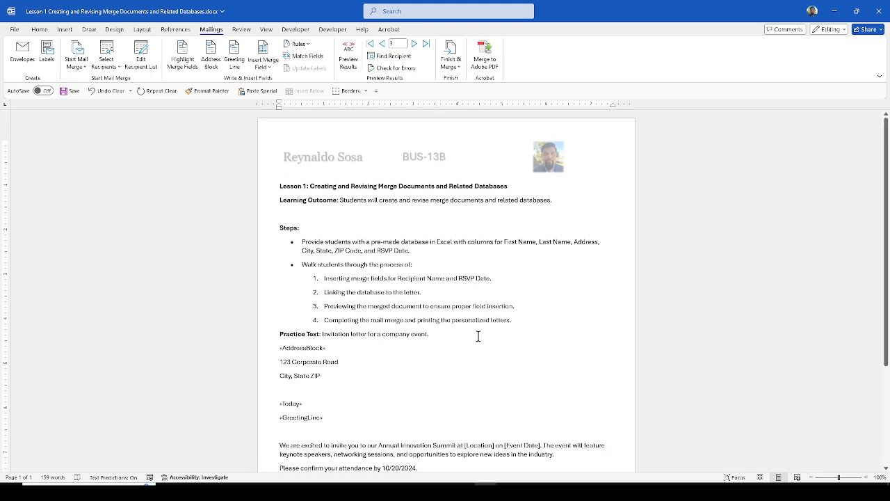
scroll(509, 209, "down", 3)
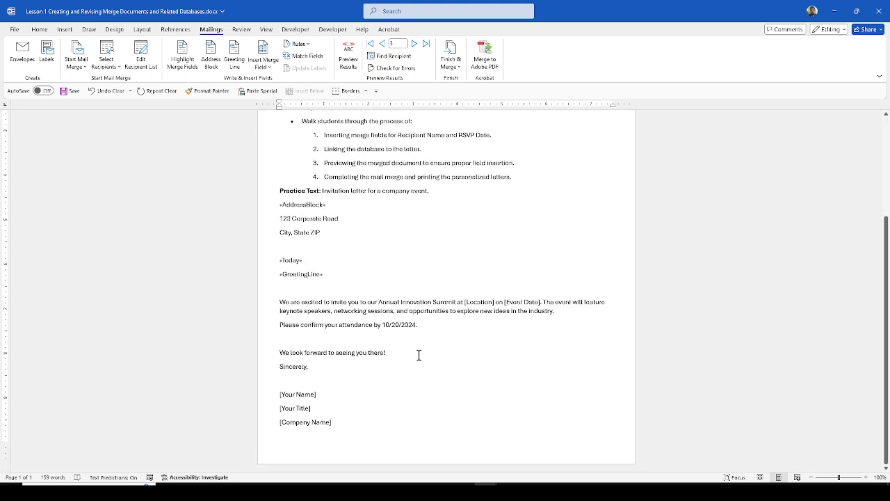
Replace the [Your Name] placeholder in the signature with the sender's full name
left_click(352, 428)
left_click_drag(318, 395, 279, 394)
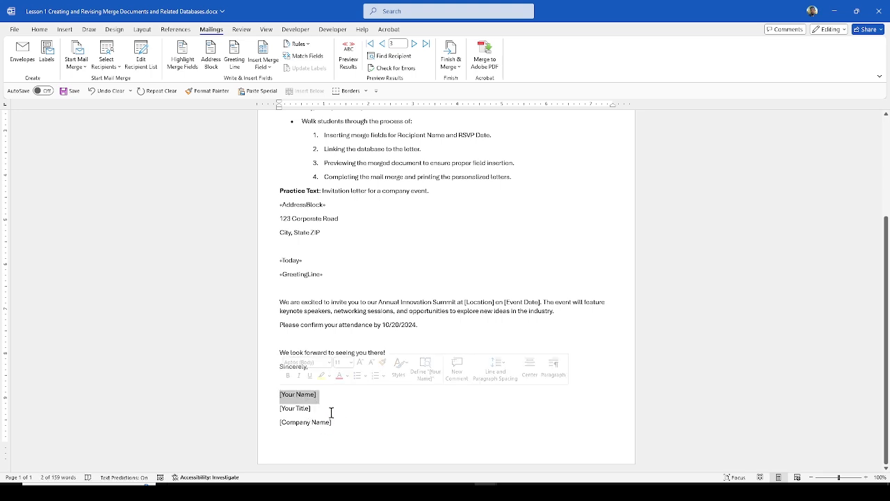
type("Reynaldo S")
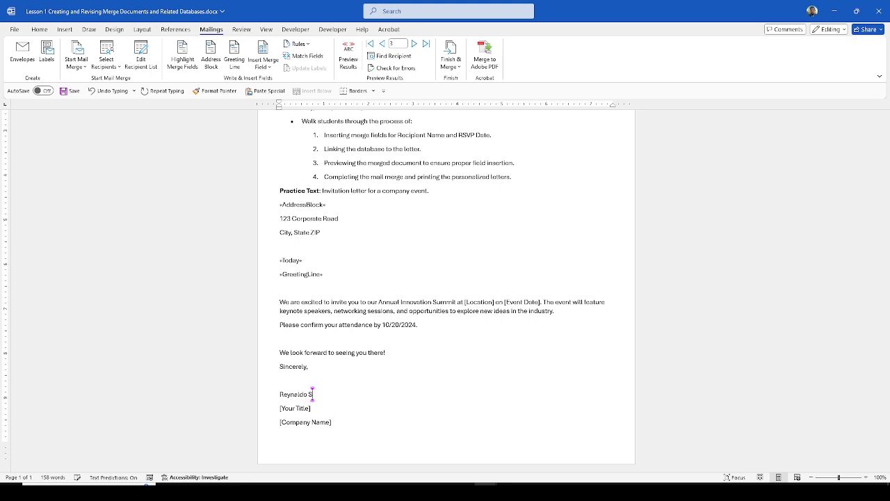
type("Osa")
key("BackSpace")
key("BackSpace")
key("BackSpace")
type("osa")
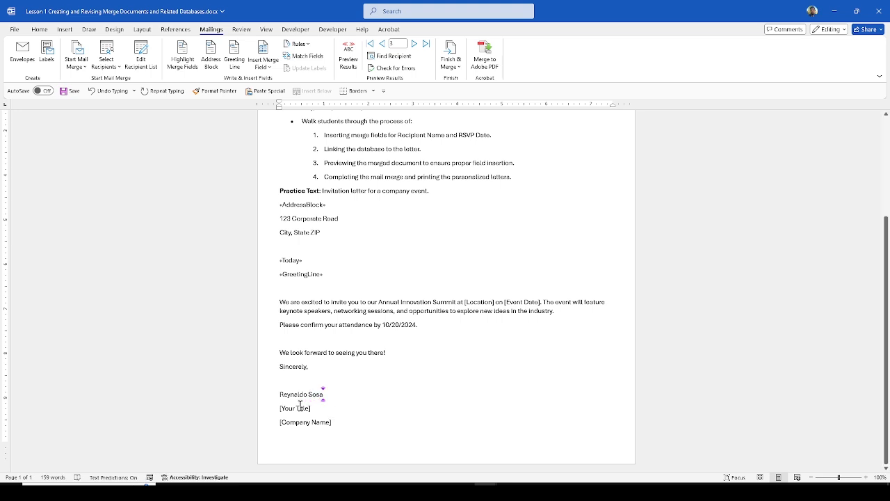
Replace [Your Title] with "College Instructor" and the signature's [Company Name] with "Lemoore College"
left_click_drag(313, 409, 274, 409)
type("C")
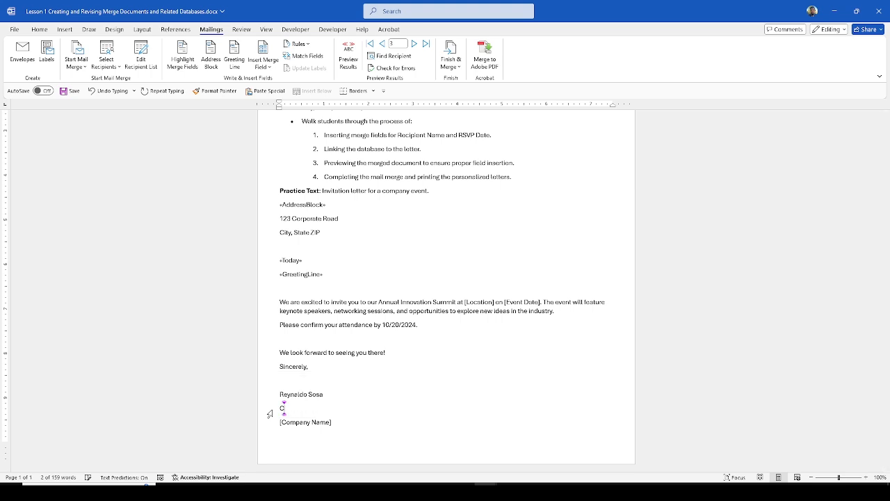
type("ollege Instructor")
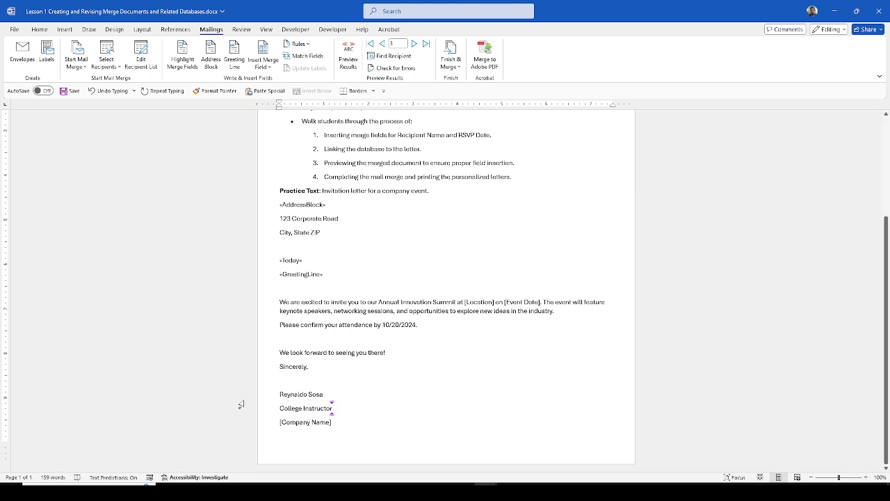
left_click_drag(335, 423, 279, 423)
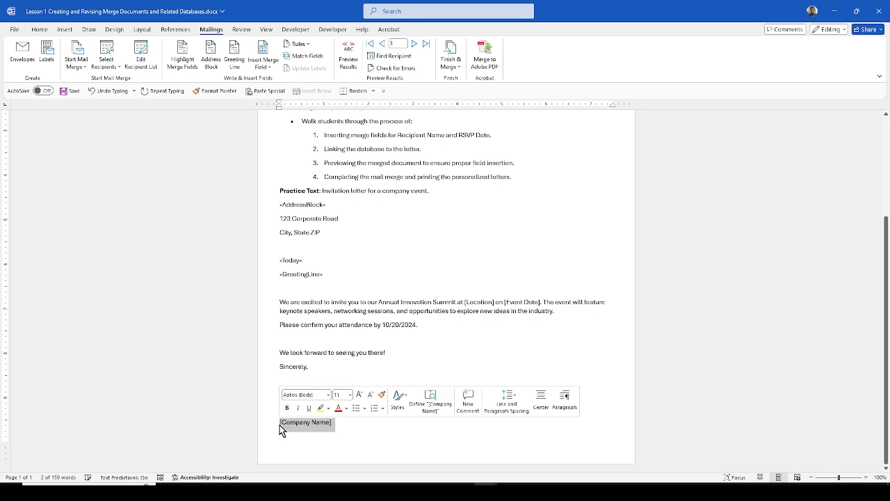
type("Lemoore College")
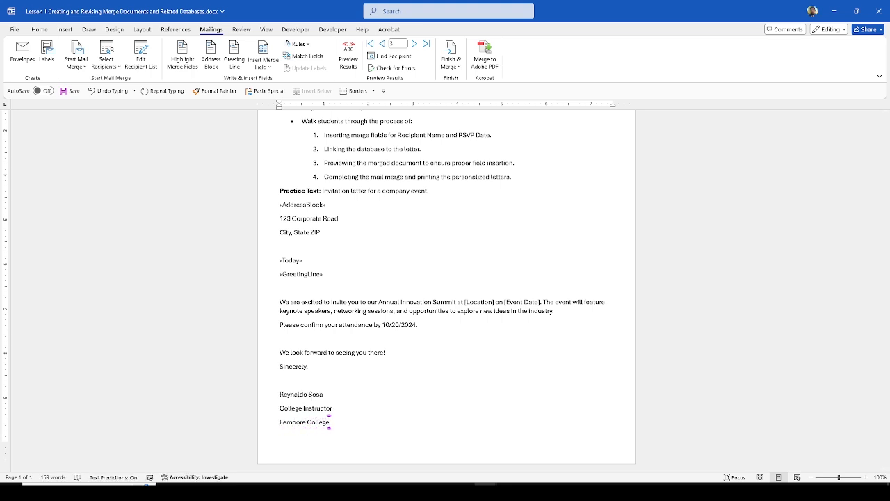
Preview the merged letter with recipient data and check the address, date, greeting and page fit from header to signature
scroll(425, 384, "up", 4)
scroll(378, 232, "up", 4)
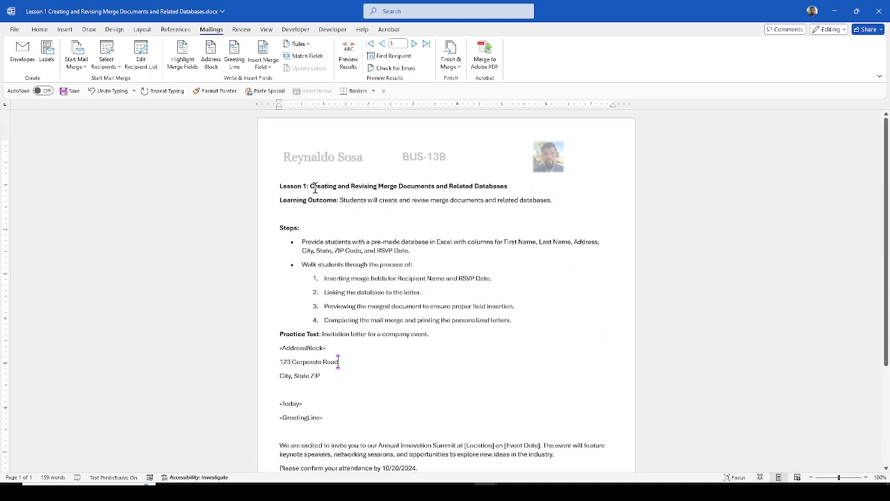
scroll(321, 296, "down", 2)
scroll(325, 281, "down", 1)
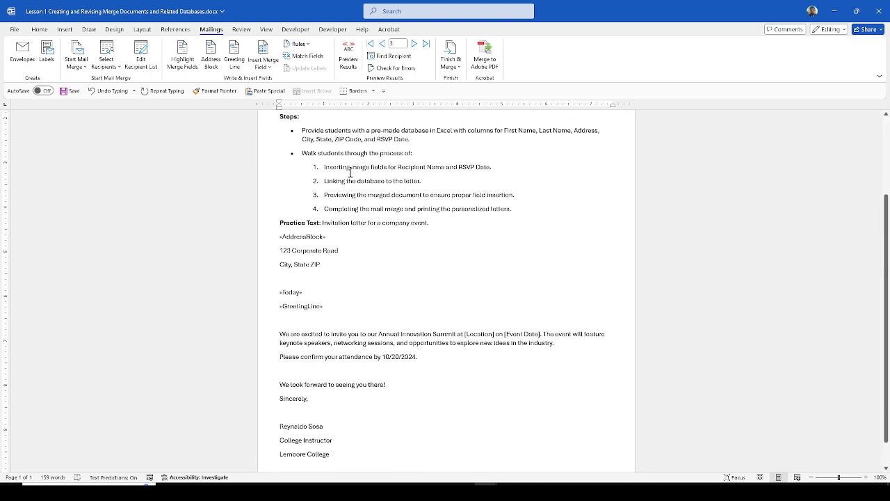
left_click(348, 59)
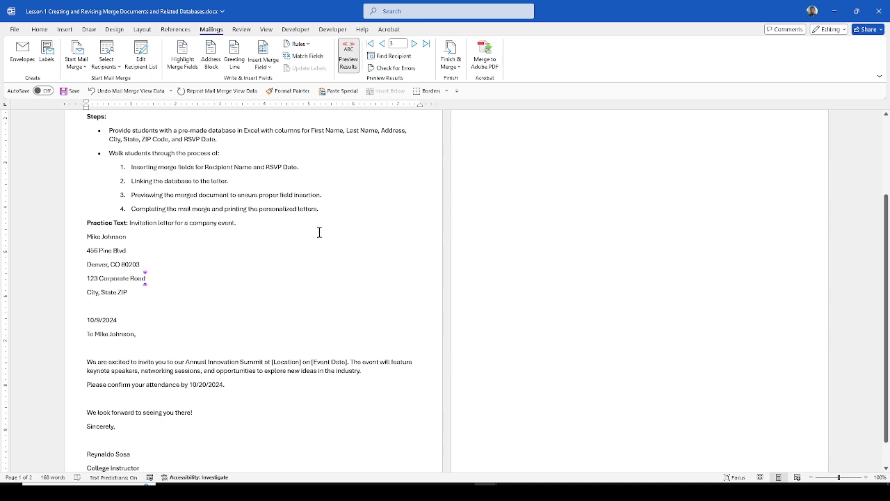
scroll(148, 252, "down", 1)
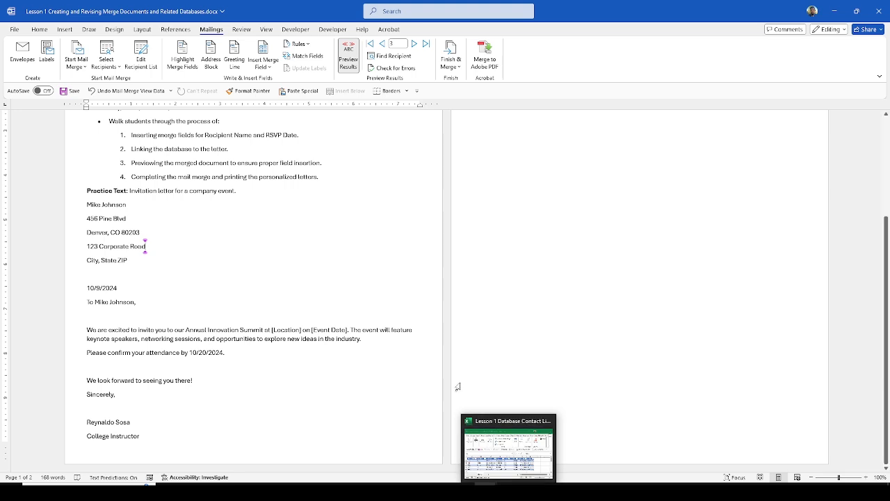
scroll(194, 280, "up", 5)
scroll(194, 279, "down", 3)
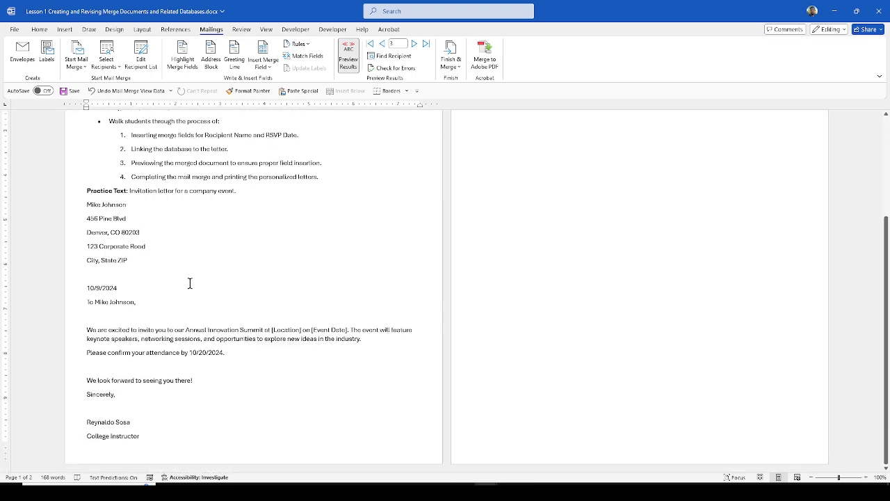
scroll(182, 295, "up", 3)
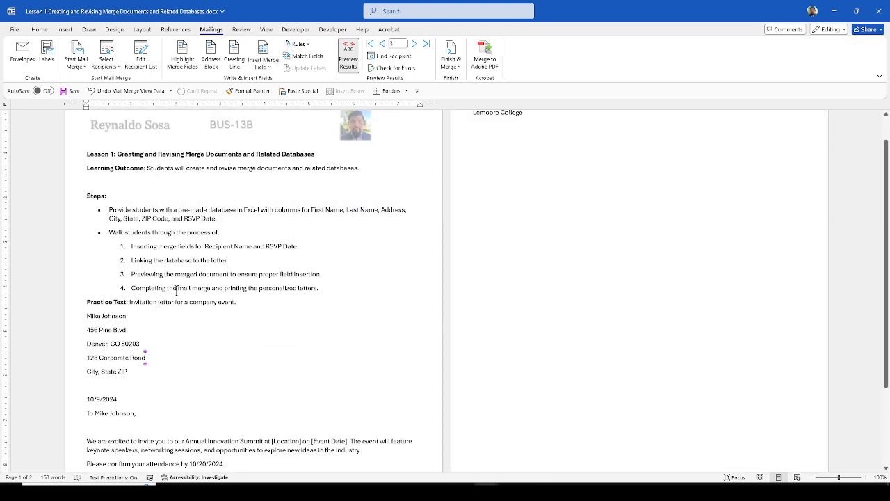
scroll(252, 313, "down", 2)
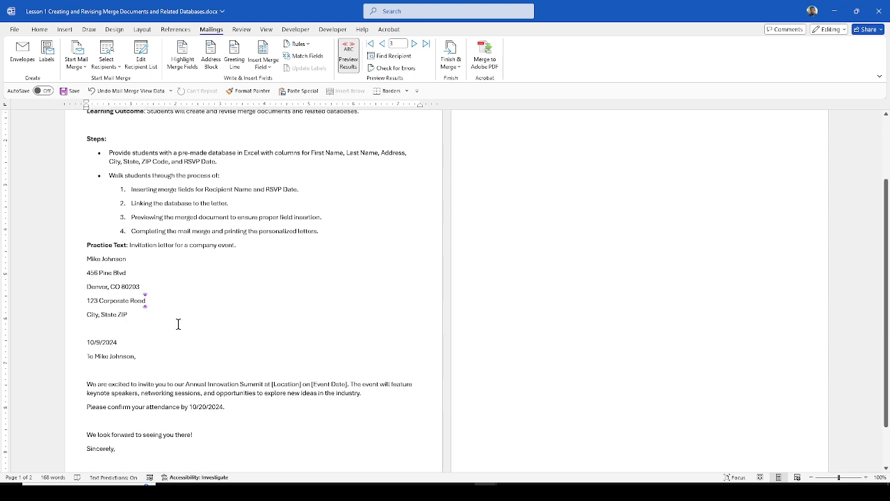
scroll(177, 324, "down", 1)
scroll(177, 324, "down", 1)
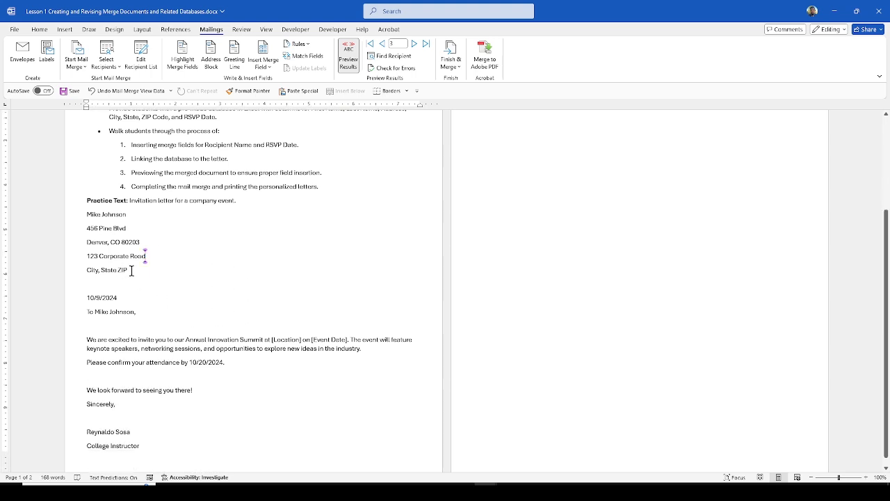
Turn off the results preview and delete the leftover placeholder street and "City, State ZIP" lines below the AddressBlock field
left_click_drag(131, 271, 87, 271)
mouse_move(133, 266)
left_mouse_down()
mouse_move(97, 254)
mouse_move(138, 277)
left_mouse_up()
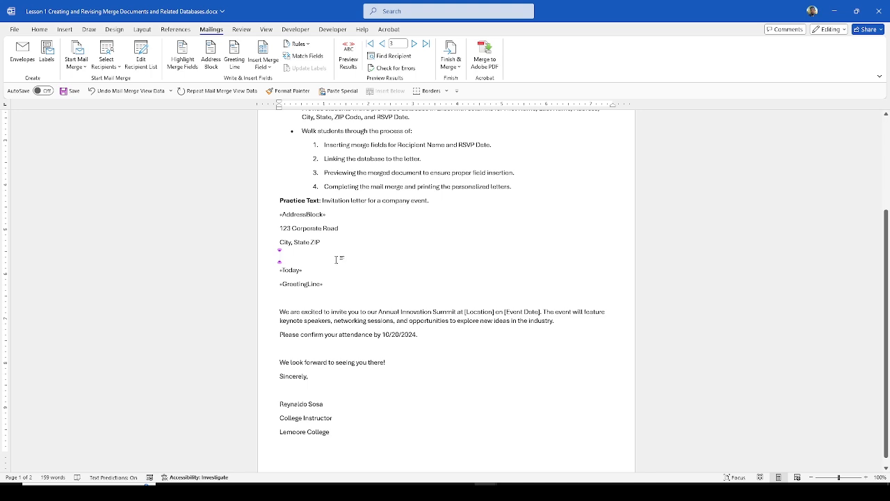
scroll(329, 274, "up", 1)
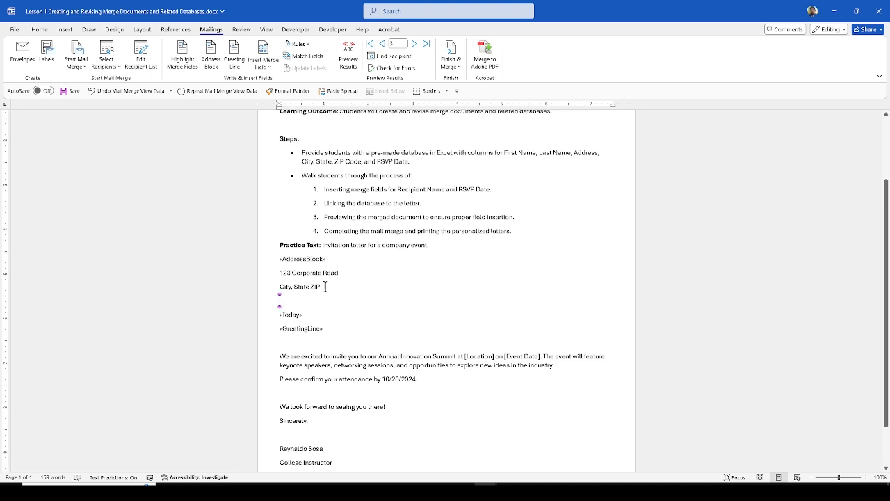
left_click_drag(321, 287, 278, 274)
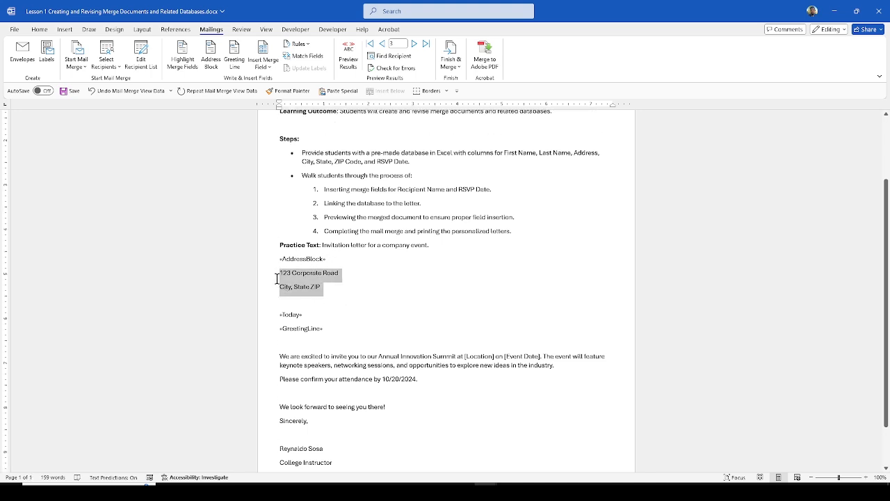
key("Delete")
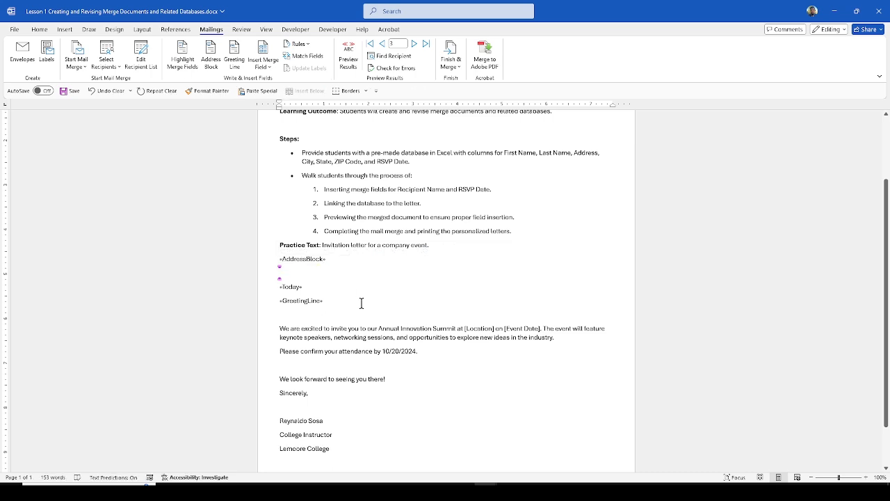
Preview the merged results again and check that the whole letter fits on one page
scroll(362, 303, "down", 1)
scroll(371, 294, "up", 3)
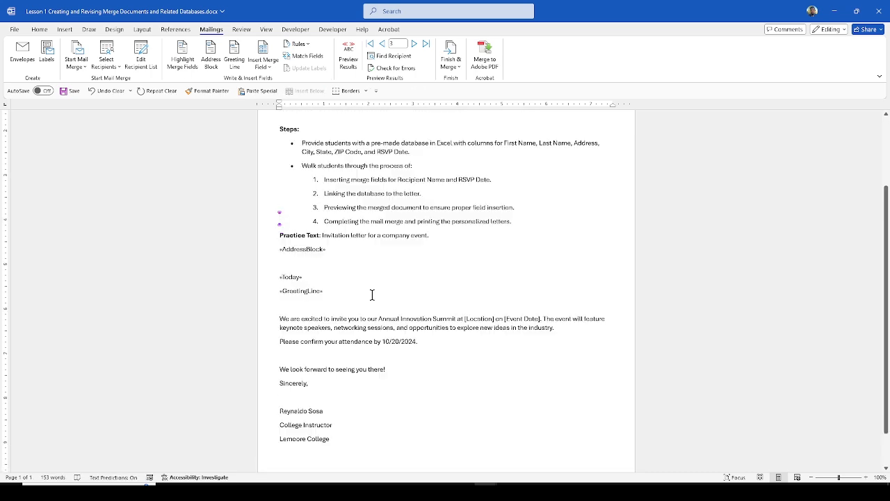
left_click(350, 59)
scroll(403, 292, "down", 4)
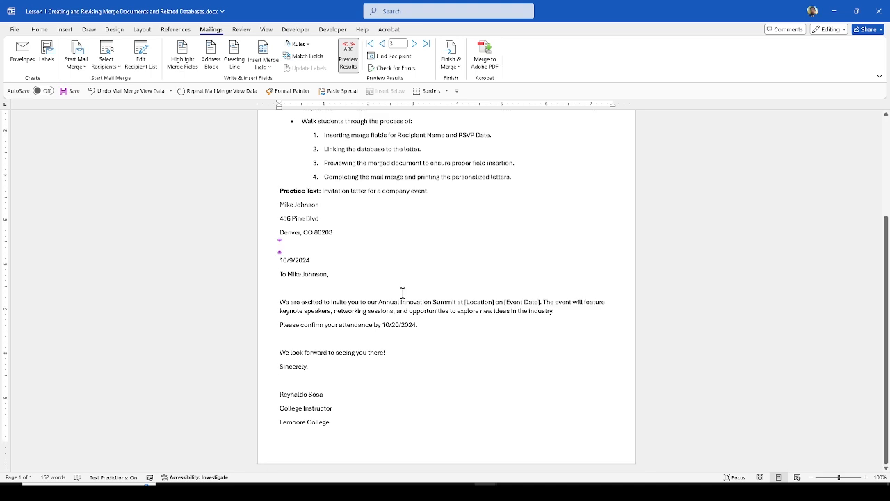
scroll(403, 292, "up", 4)
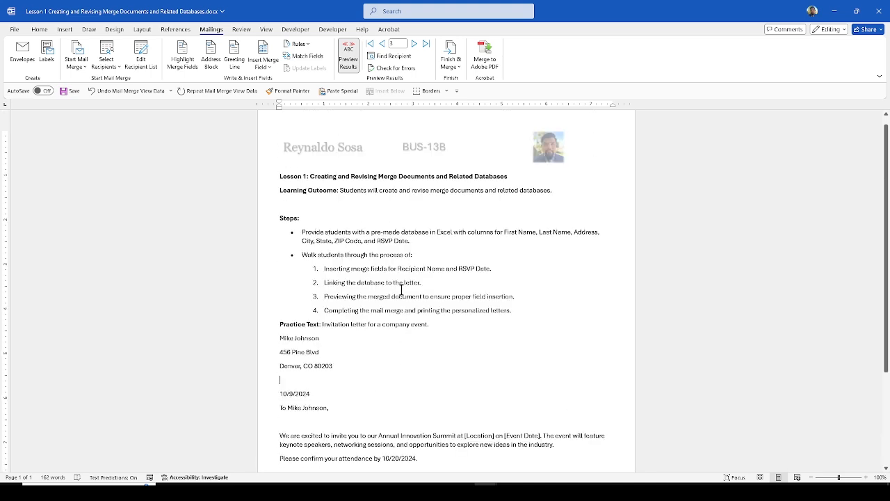
Browse the recipient records back to record 1 and forward to record 5, checking each address block and greeting
left_click(414, 43)
left_click(414, 44)
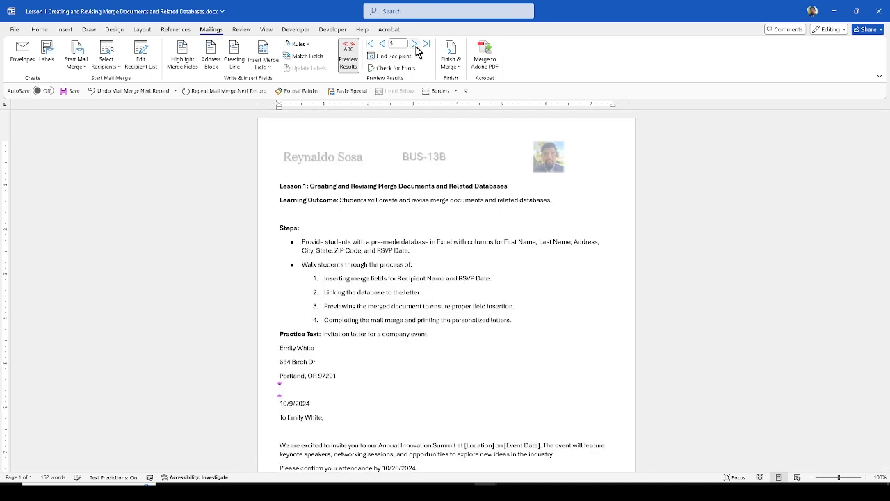
left_click(382, 44)
left_click(383, 44)
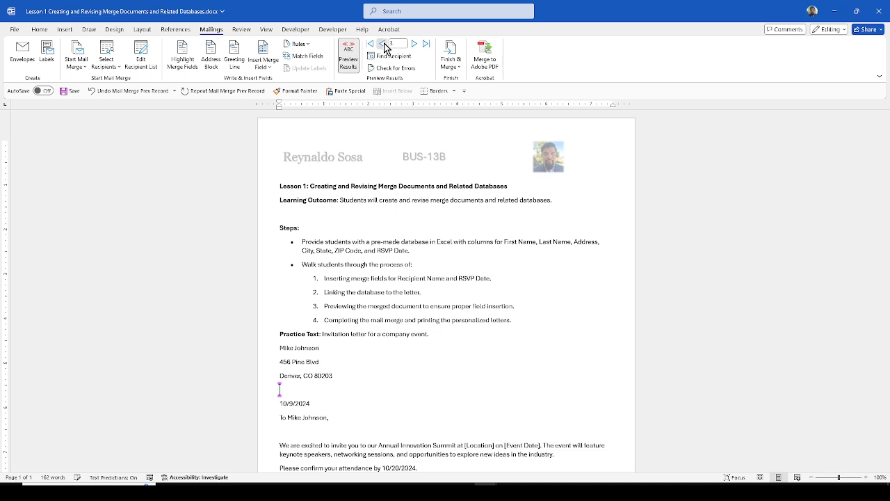
left_click(383, 44)
left_click(384, 44)
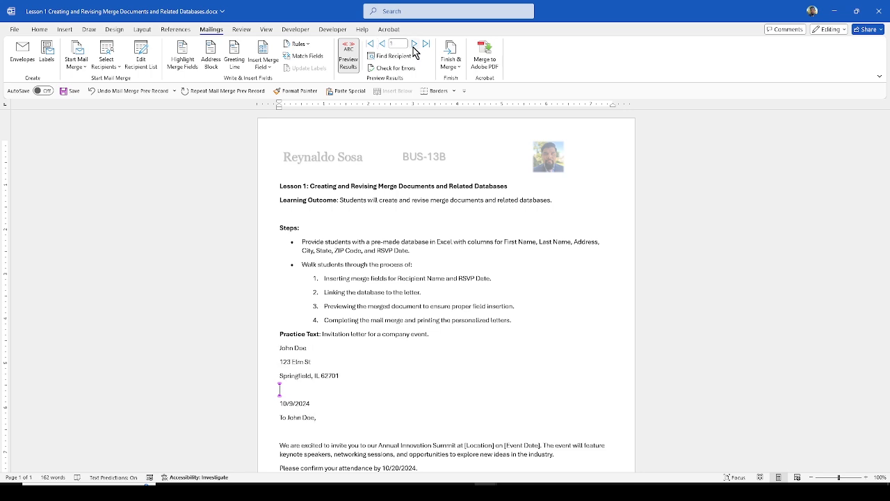
left_click(414, 44)
left_click(415, 44)
left_click(415, 44)
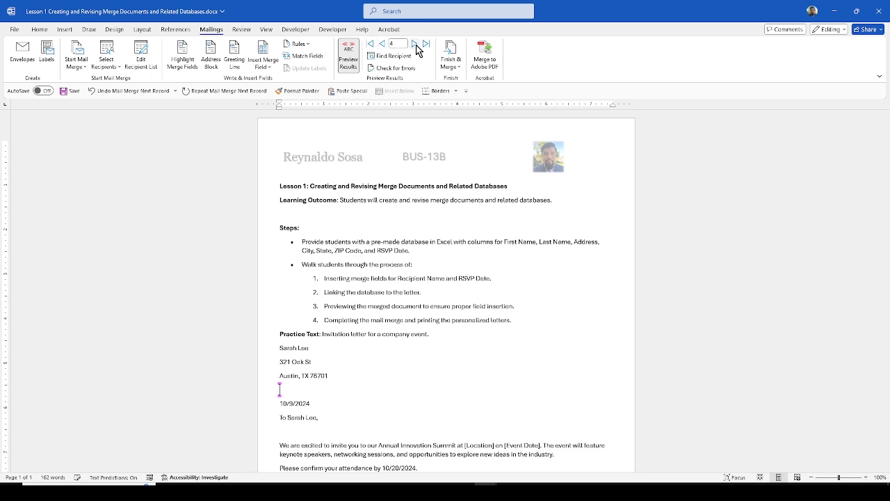
left_click(414, 44)
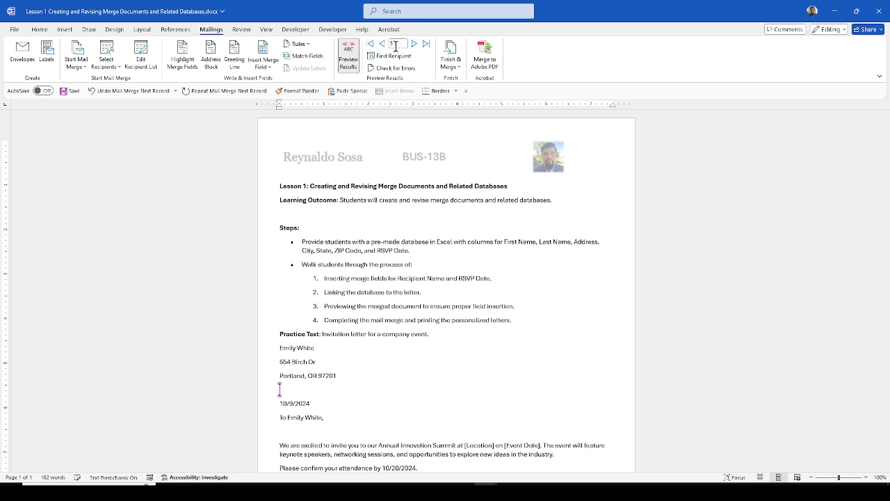
Return to record 1, advance to record 5 again and review the letter down to its signature
left_click(382, 44)
left_click(382, 44)
left_click(386, 46)
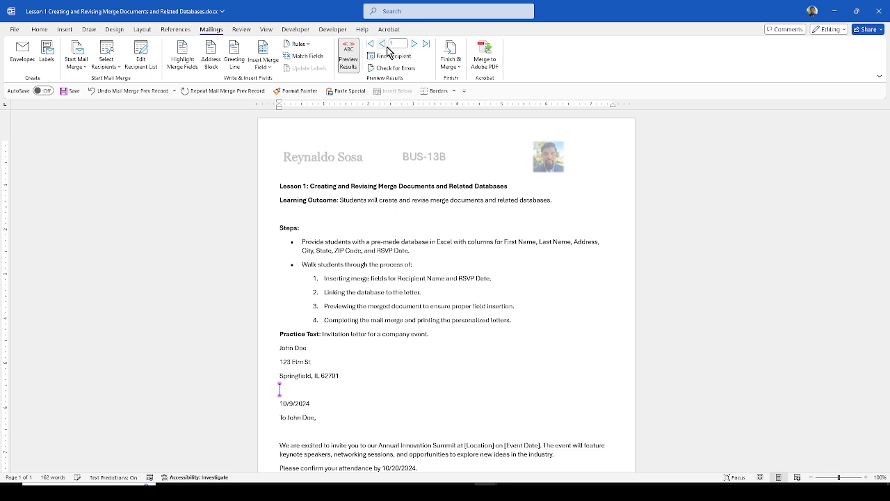
left_click(415, 44)
left_click(414, 44)
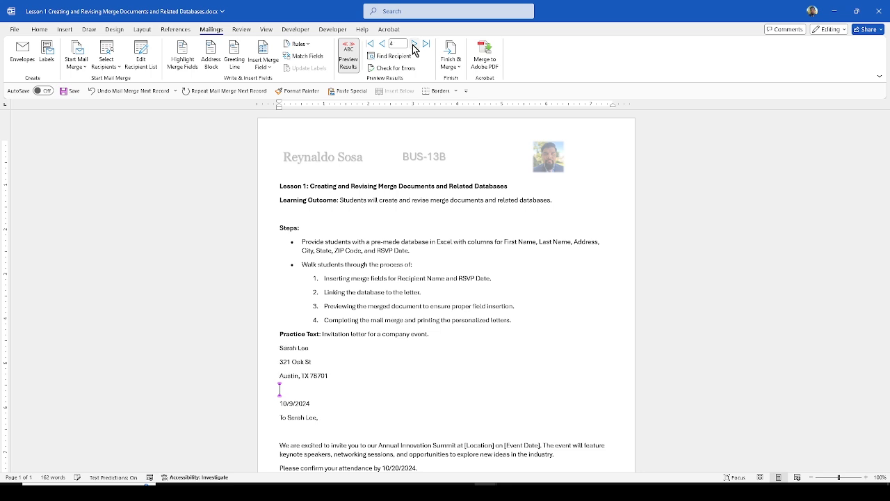
left_click(413, 44)
scroll(406, 341, "down", 3)
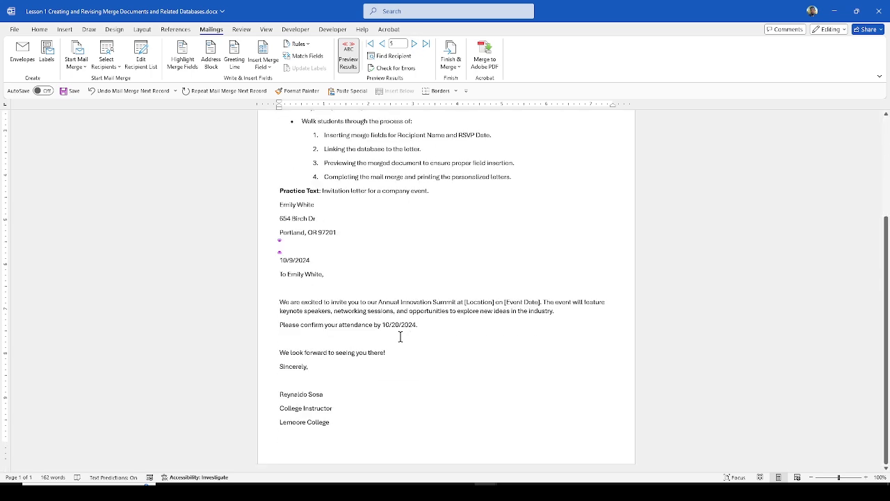
scroll(392, 323, "up", 3)
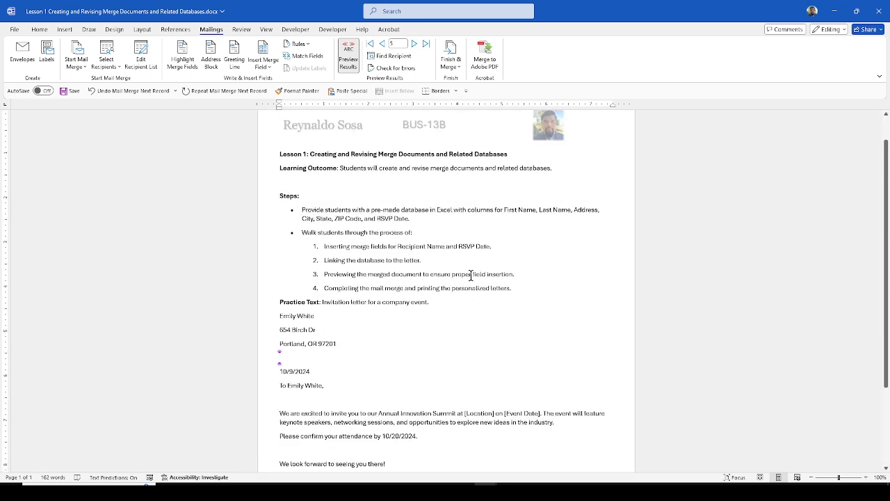
Review the lesson instructions on previewing the merged document, completing the mail merge and printing the personalized letters
left_click_drag(328, 285, 518, 289)
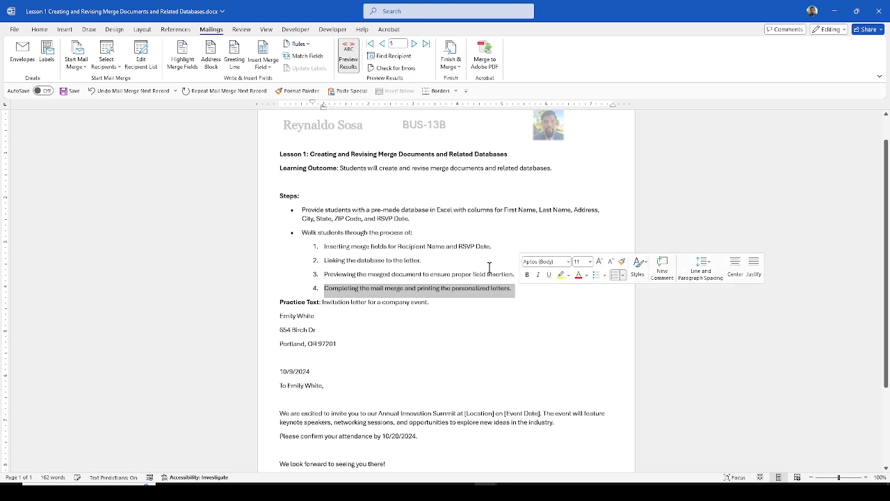
scroll(382, 296, "down", 1)
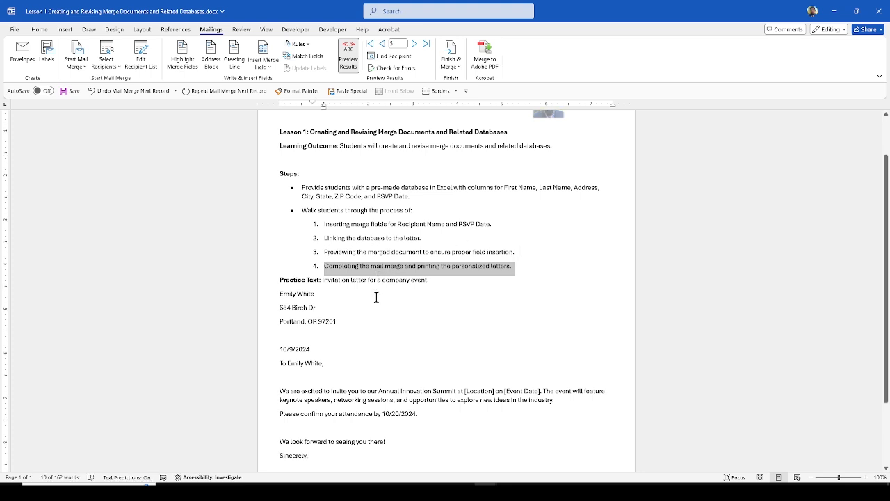
left_click_drag(324, 253, 486, 254)
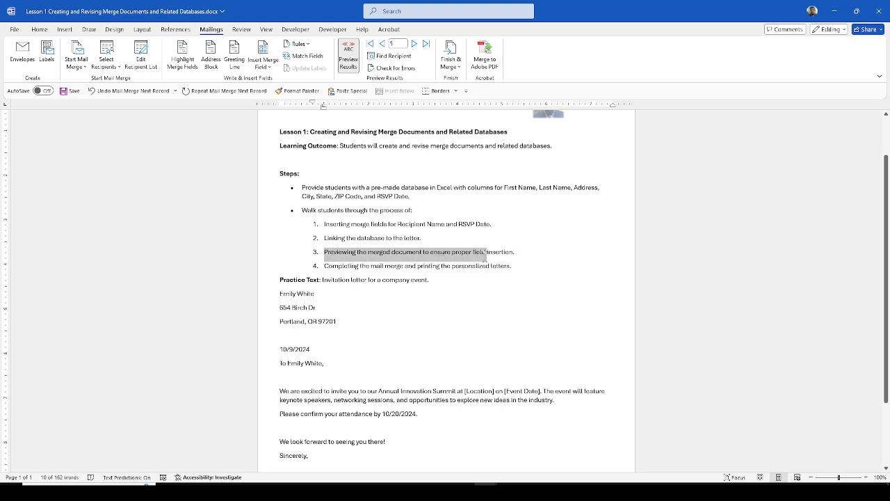
left_click(380, 269)
left_click_drag(437, 273, 496, 273)
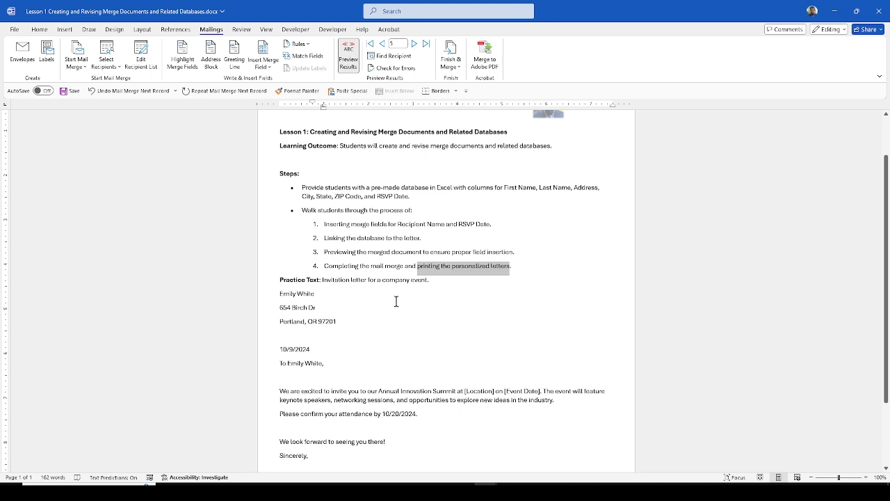
scroll(333, 337, "down", 2)
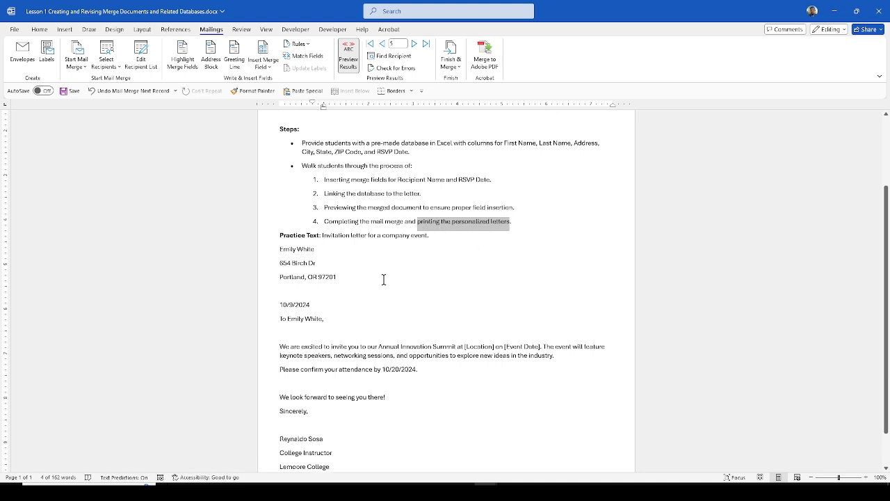
Finish the mail merge by printing all records with Microsoft Print to PDF
scroll(274, 205, "up", 4)
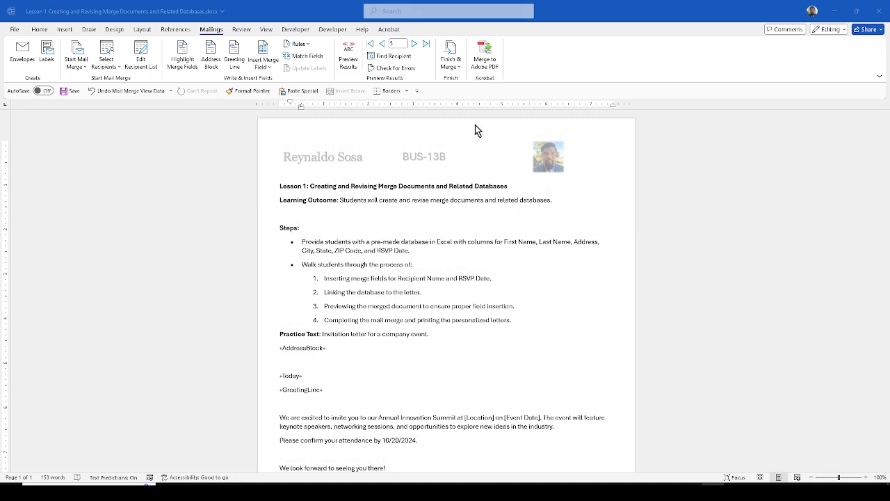
left_click(452, 69)
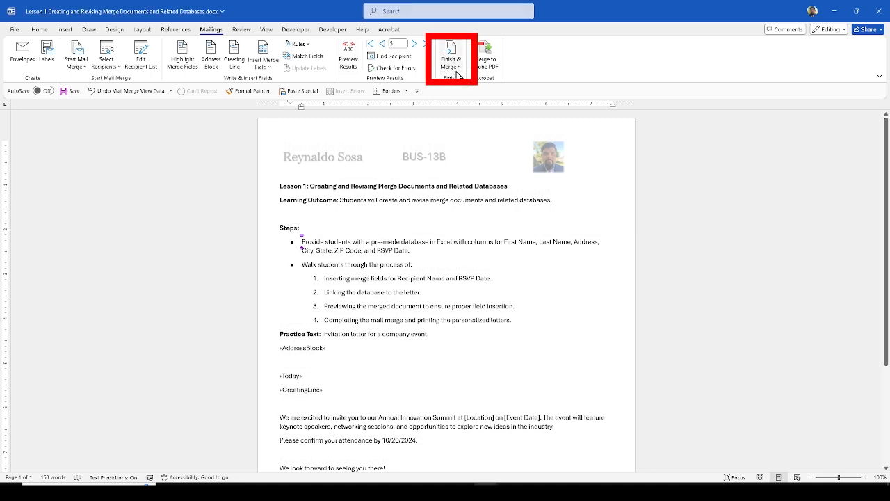
left_click(453, 73)
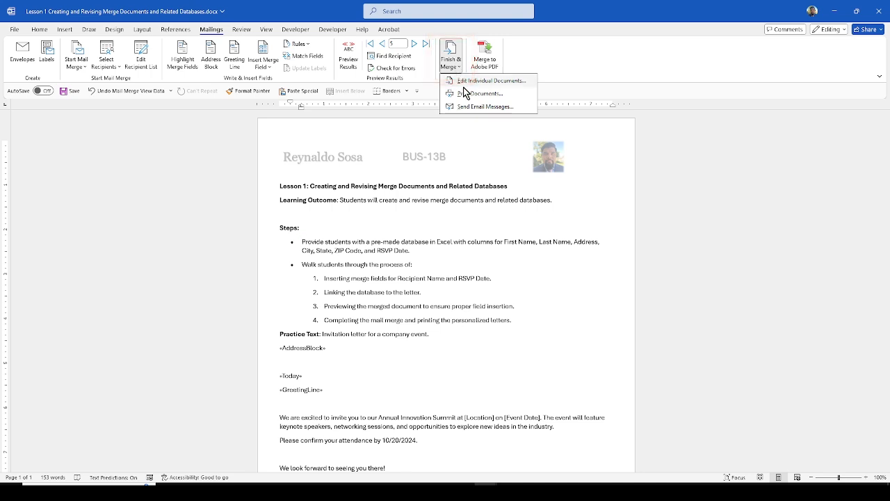
left_click(488, 94)
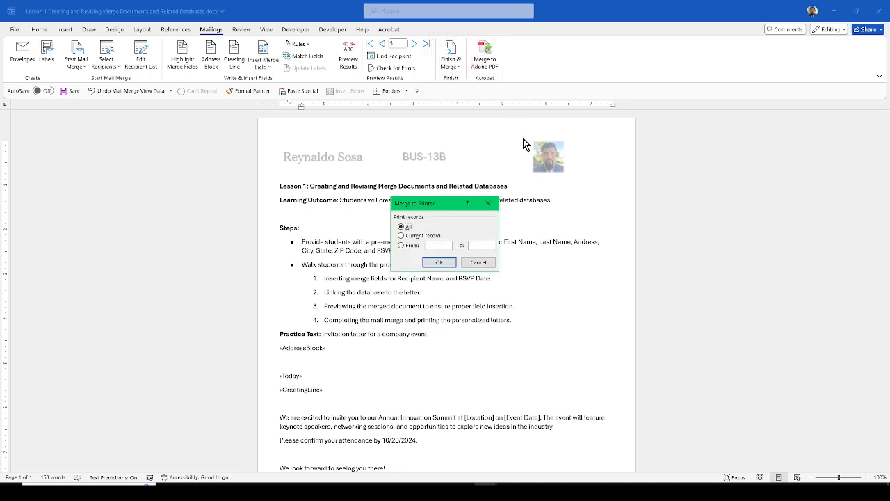
left_click(438, 263)
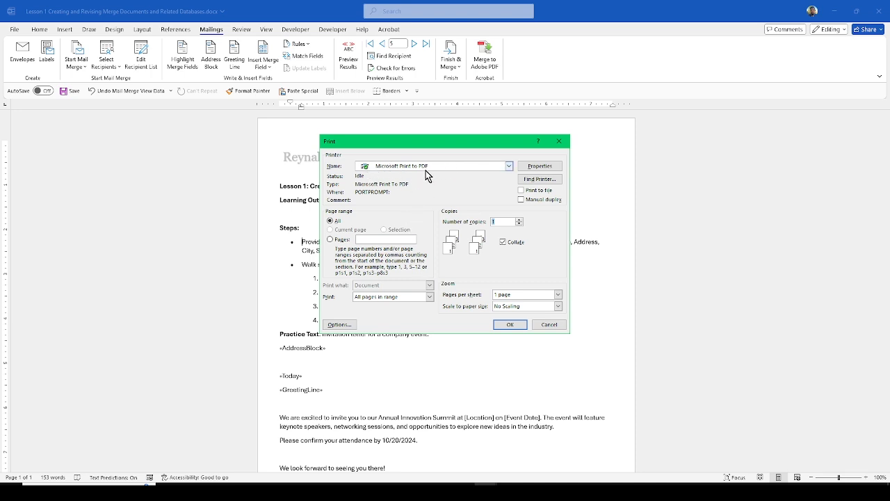
left_click(508, 325)
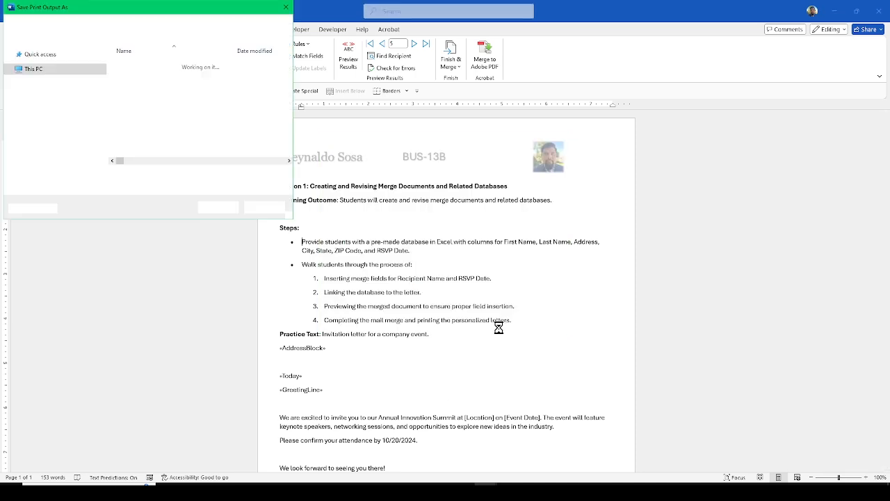
Save the print output as a PDF in the S-17 folder, named with the instructor's full name followed by Lesson 1
left_click(153, 75)
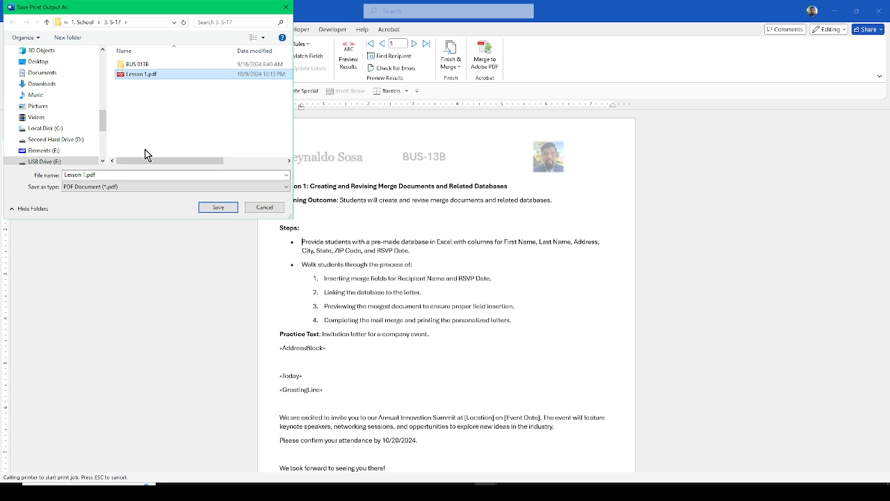
left_click(98, 175)
left_click(89, 175)
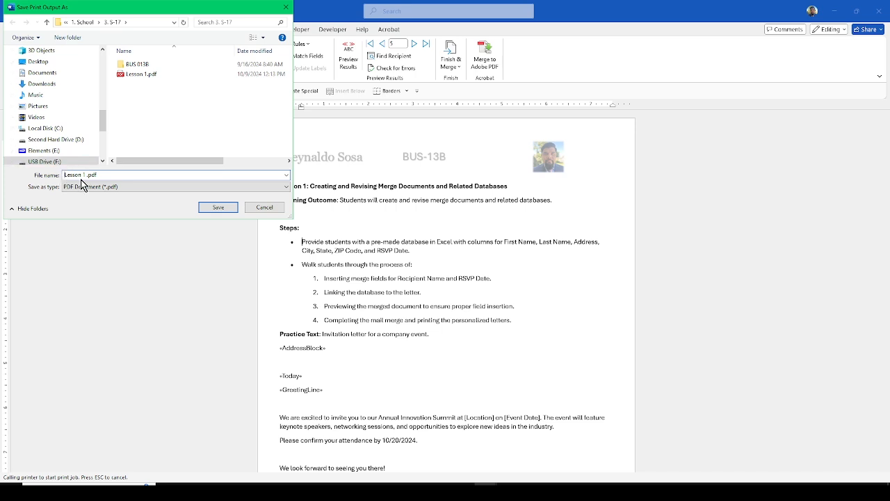
type("Reynaldo Sosa")
left_click(217, 207)
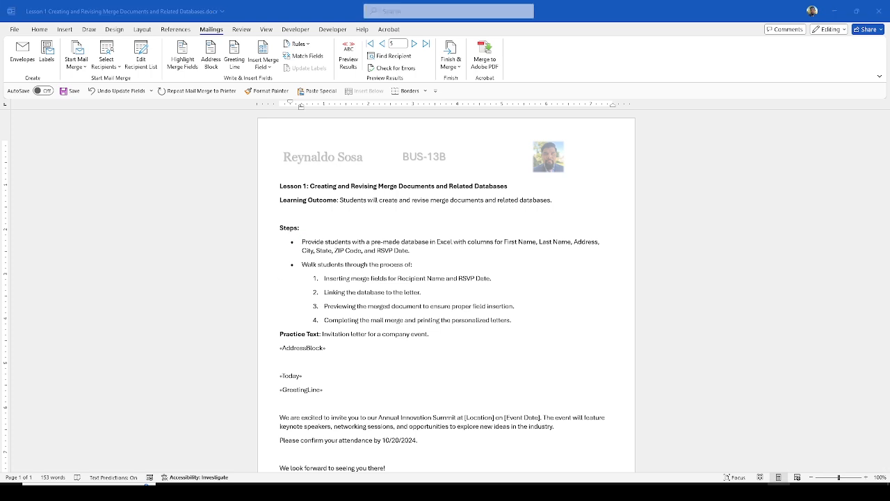
Bring the saved PDF into view in the browser, maximize its window and review the first letter from address block to signature
left_click_drag(0, 136, 412, 104)
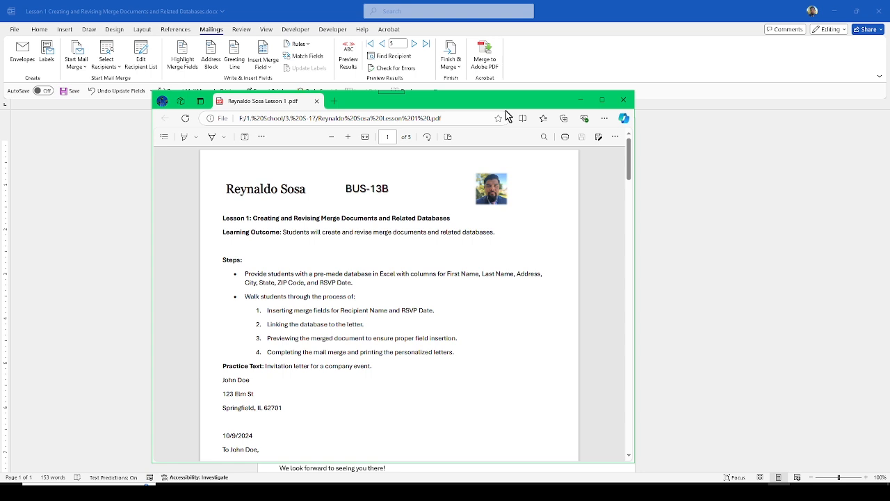
left_click(601, 100)
scroll(310, 222, "down", 2)
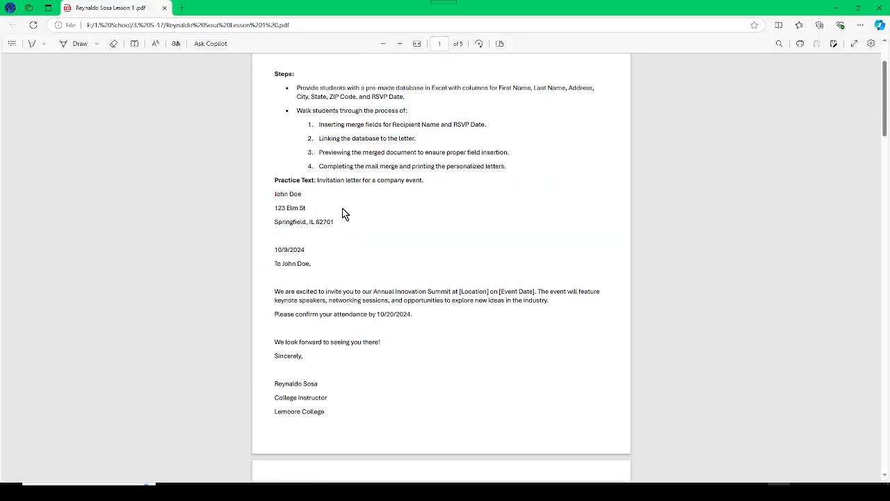
left_click_drag(292, 207, 303, 225)
scroll(296, 306, "down", 2)
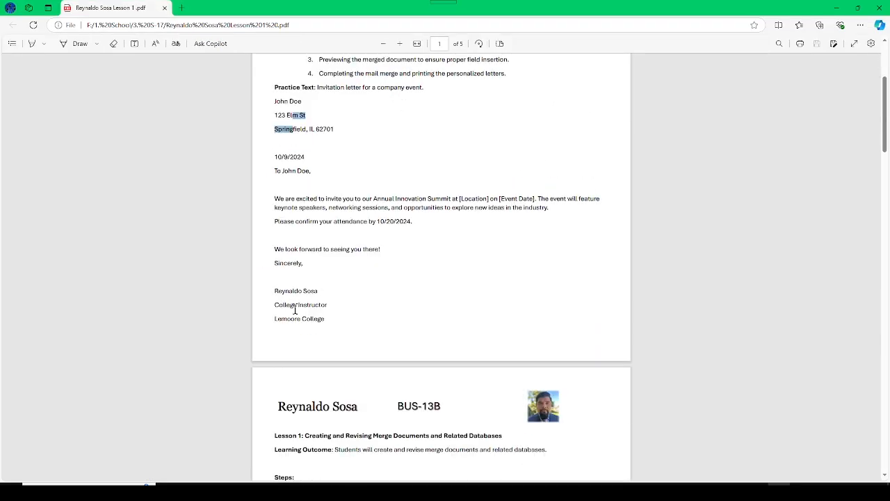
Examine the [Location] and [Event Date] placeholders in the first letter's invitation sentence
left_click(379, 224)
left_click_drag(460, 198, 536, 201)
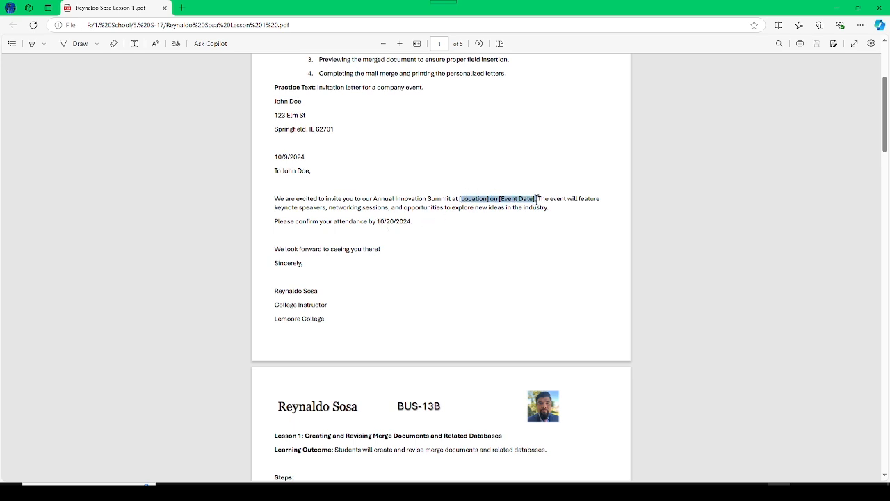
left_click(442, 211)
left_click_drag(449, 199, 539, 201)
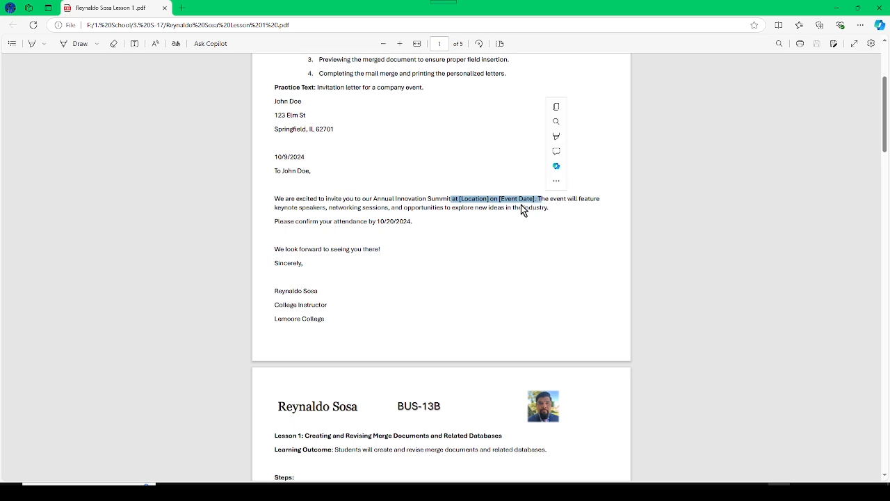
left_click(480, 213)
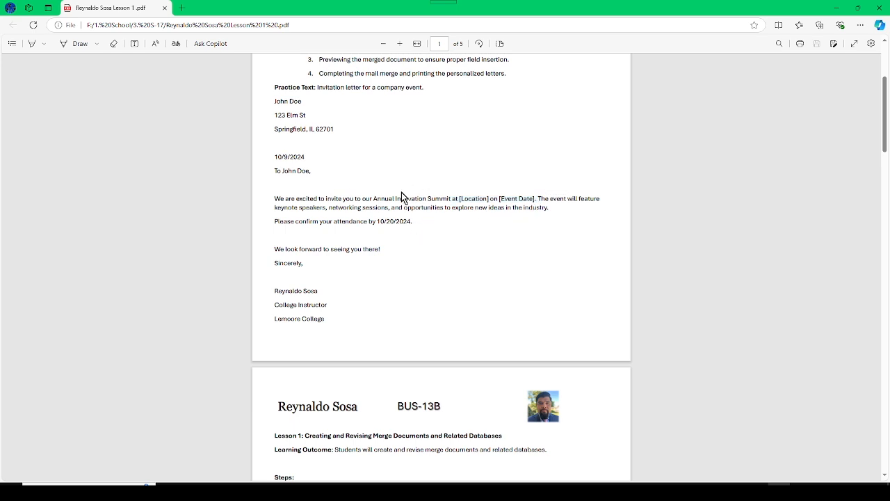
scroll(499, 198, "up", 3)
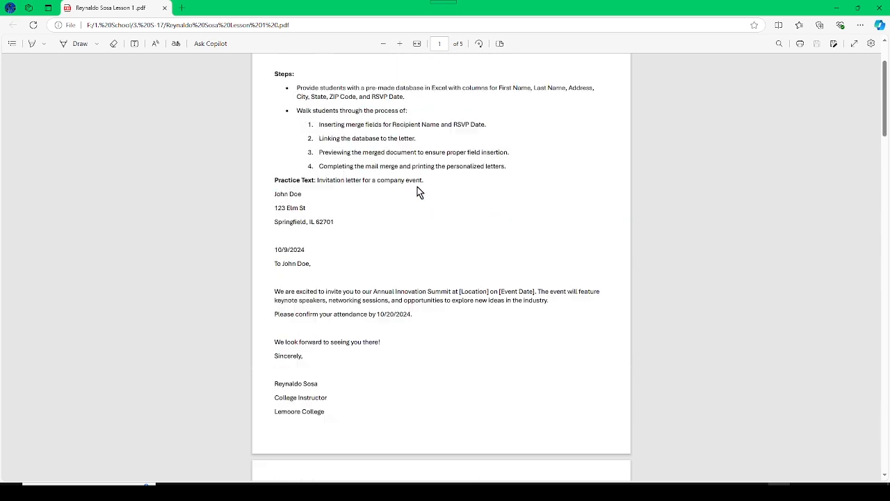
scroll(452, 232, "down", 1)
mouse_move(491, 292)
left_mouse_down()
mouse_move(470, 292)
mouse_move(490, 300)
mouse_move(490, 291)
left_mouse_up()
left_click(456, 289)
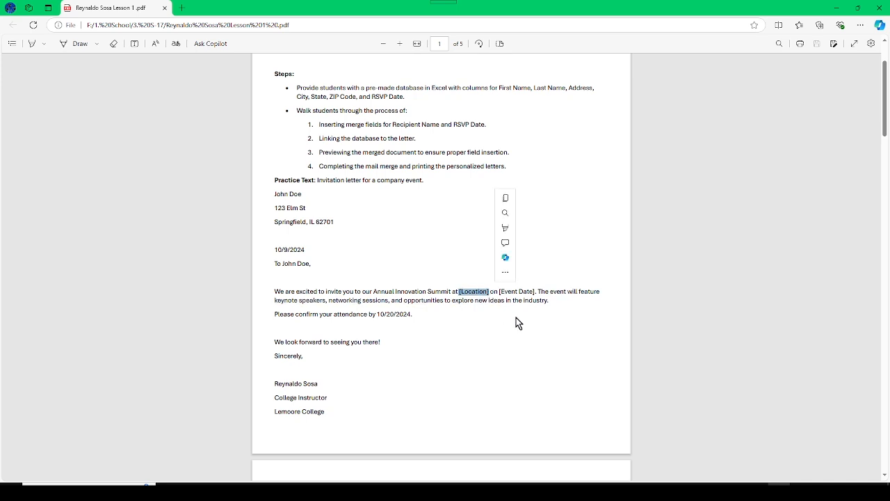
left_click(512, 305)
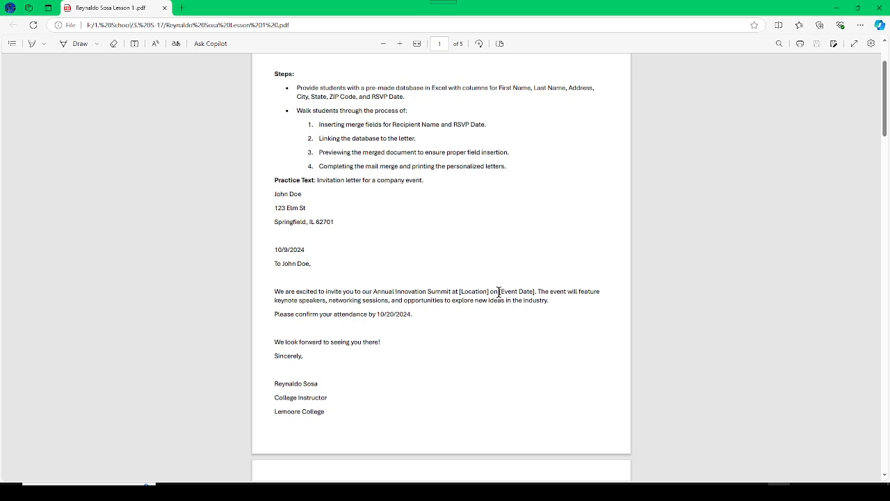
left_click_drag(498, 291, 536, 291)
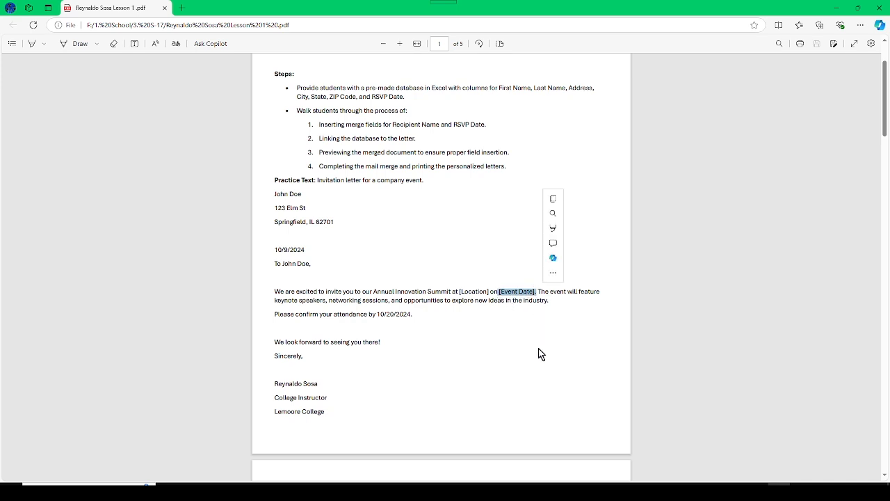
left_click(495, 304)
left_click_drag(461, 291, 489, 292)
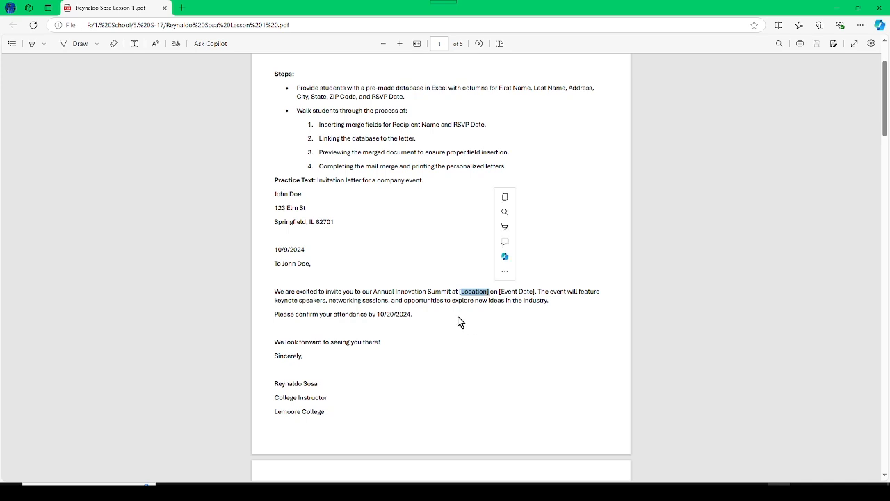
Check the recipient address, greeting and attendance confirmation date in the letter on page 2
scroll(429, 313, "down", 3)
scroll(428, 313, "down", 2)
scroll(344, 278, "down", 2)
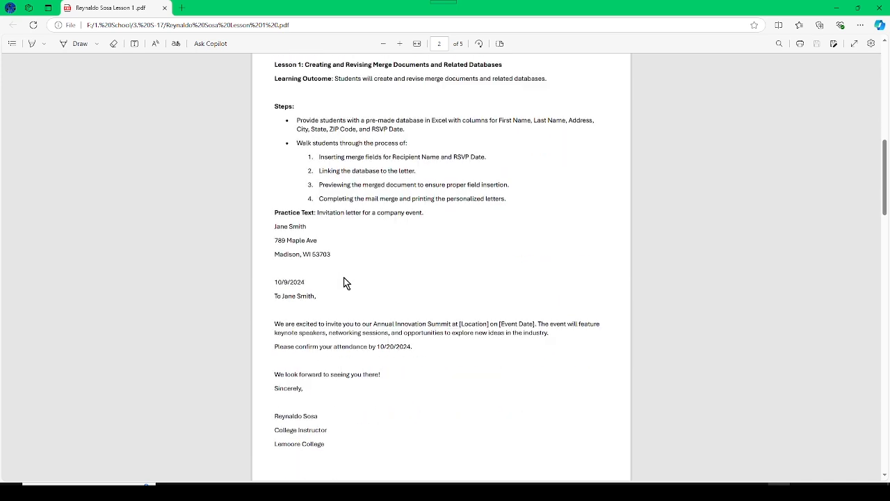
scroll(317, 296, "down", 1)
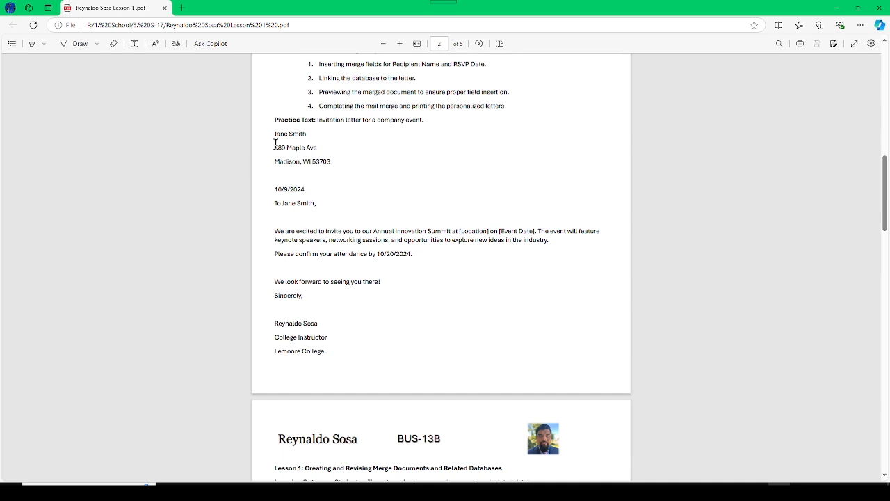
left_click_drag(275, 132, 317, 149)
scroll(333, 221, "down", 1)
scroll(399, 213, "up", 1)
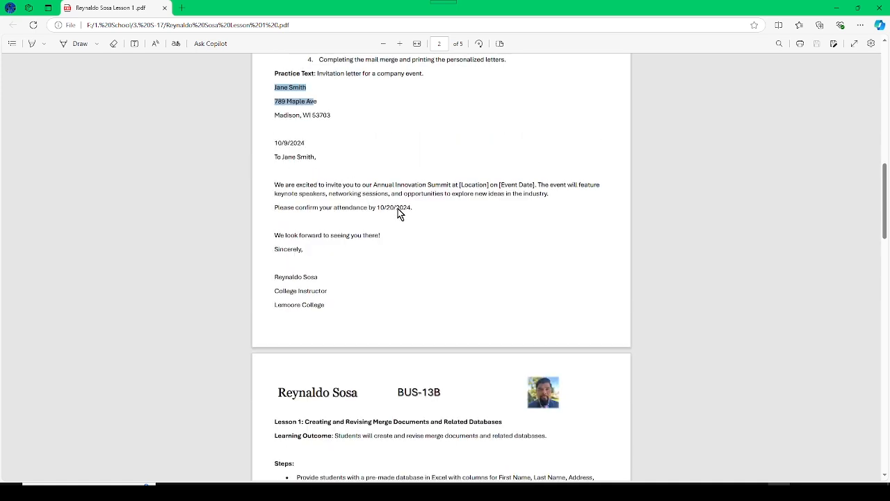
left_click_drag(380, 254, 412, 254)
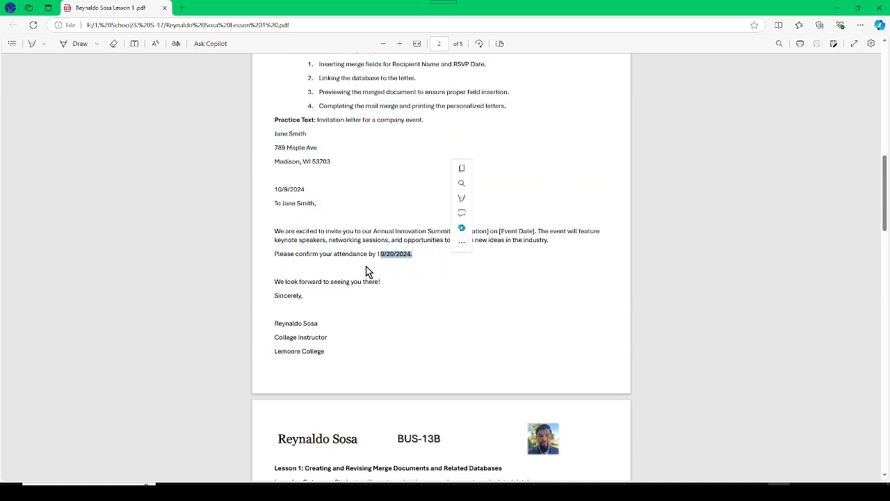
scroll(376, 264, "up", 2)
scroll(354, 269, "down", 1)
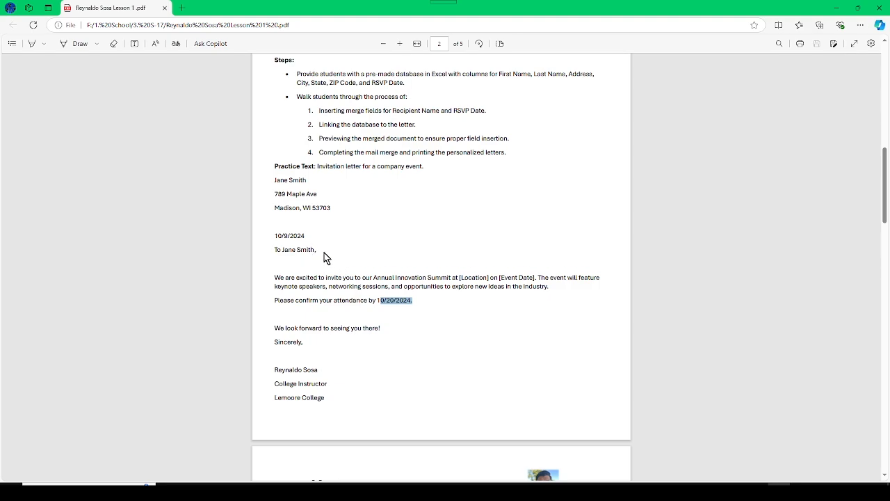
left_click_drag(278, 252, 341, 263)
Look through the remaining merged letters to the last page and return to page 1
scroll(344, 278, "down", 6)
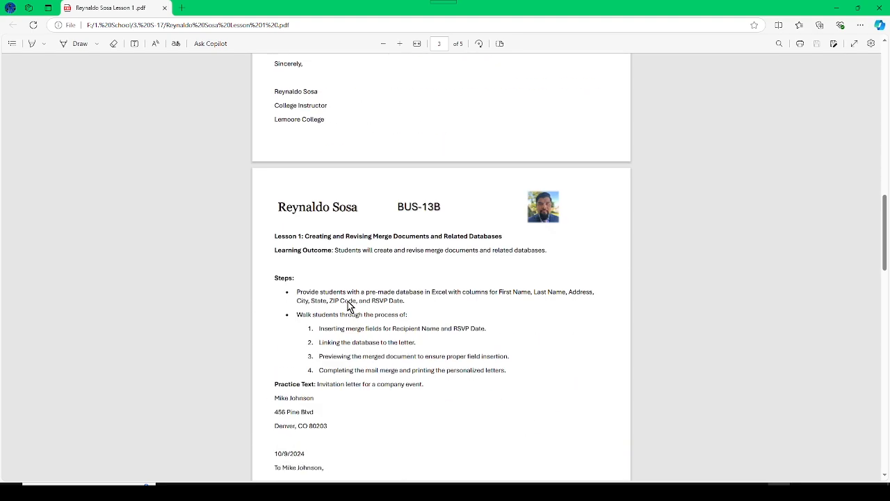
scroll(390, 321, "down", 10)
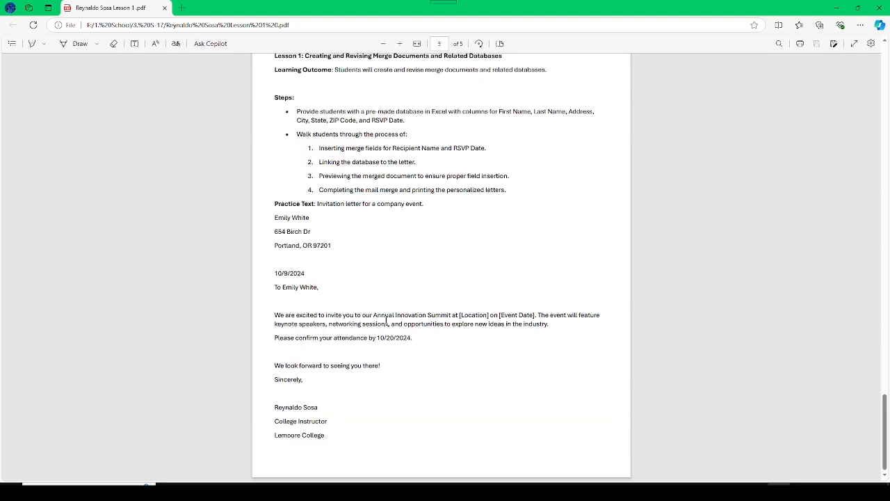
scroll(383, 319, "up", 6)
scroll(378, 319, "up", 18)
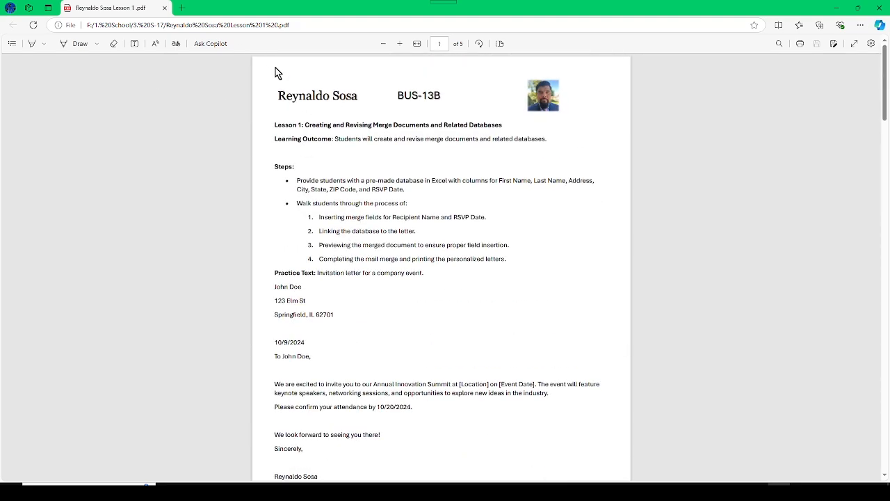
Restore the PDF window, move it out of the way and return to the Word merge document
double_click(683, 9)
left_click_drag(662, 21, 0, 82)
left_click(399, 206)
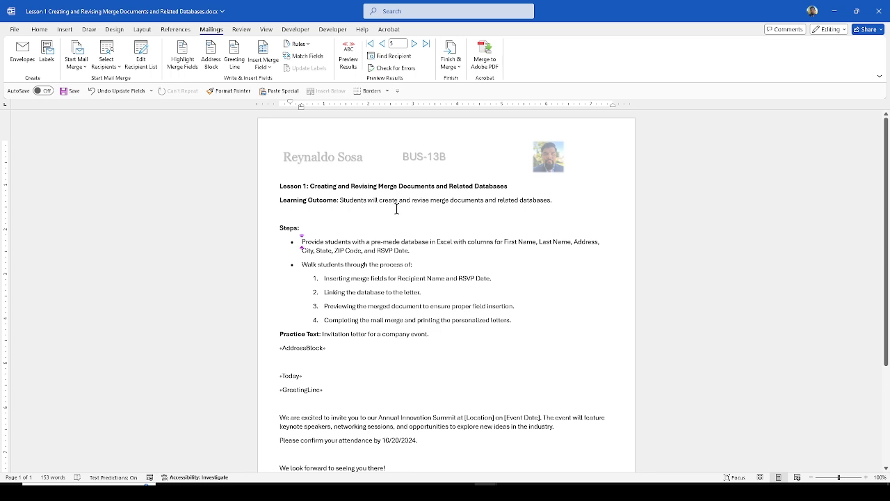